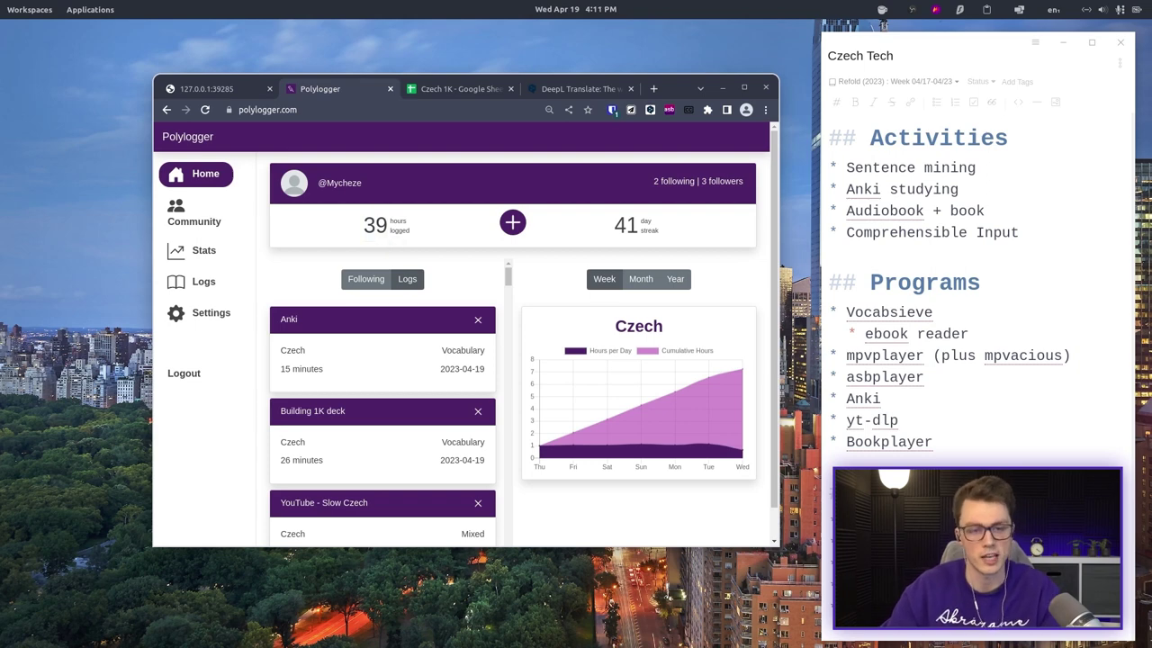
Check Polylogger's Czech statistics, then show Anki's Czech and Spanish deck overview.
left_click(391, 244)
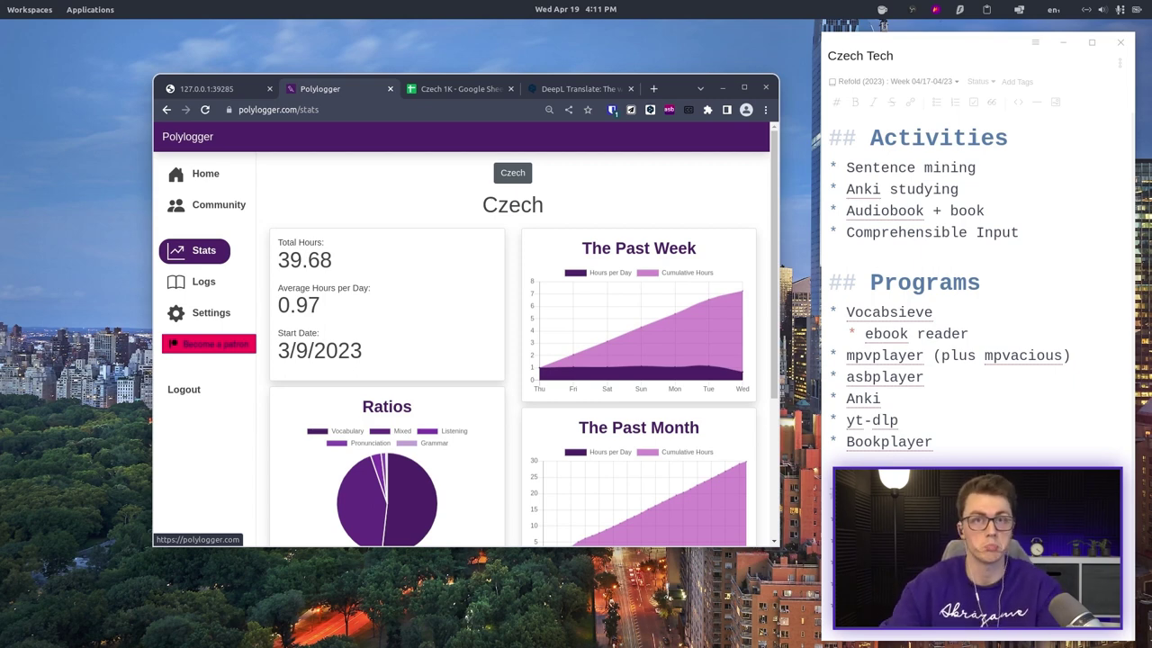
left_click(205, 172)
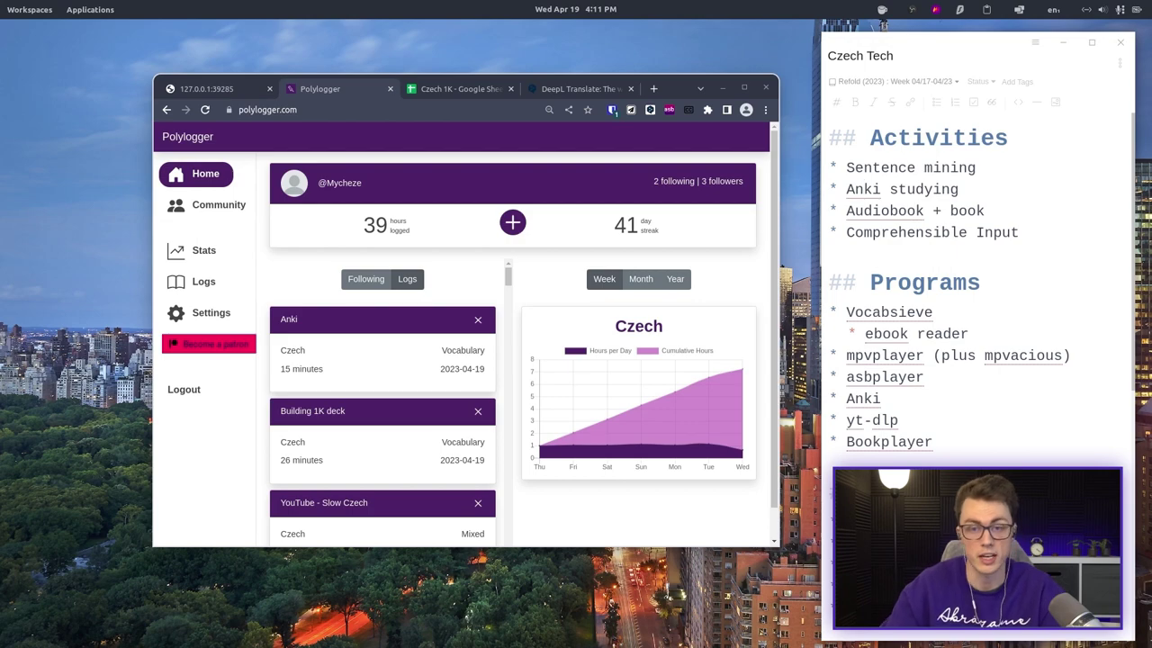
left_click(588, 628)
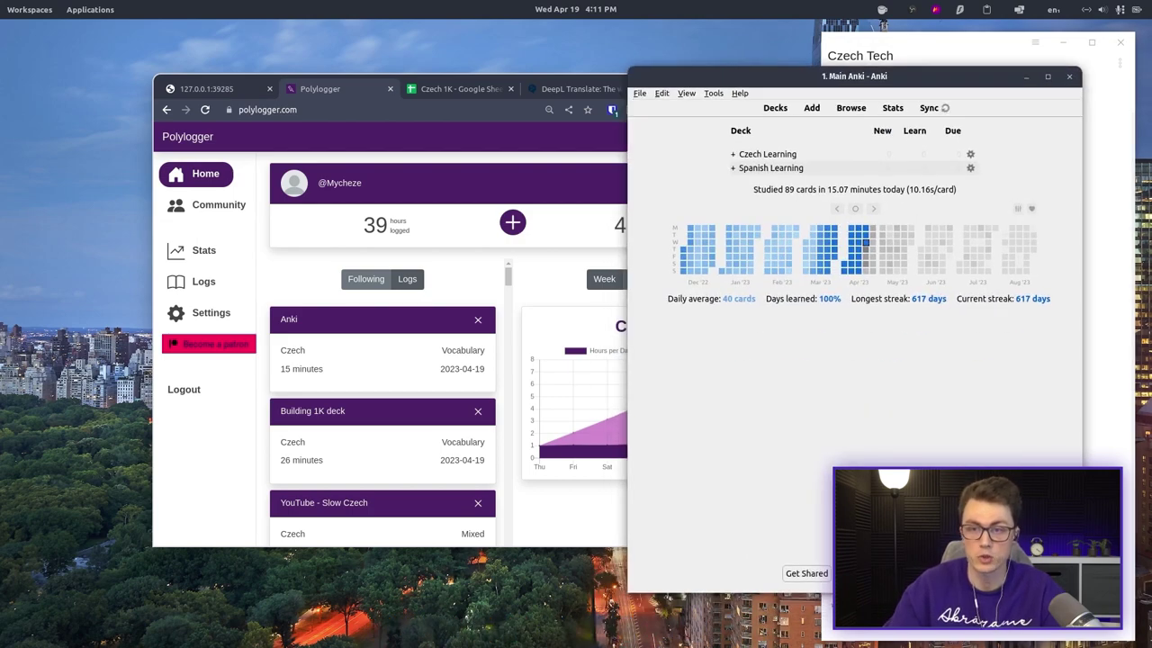
key("alt+Tab")
key("alt+Tab")
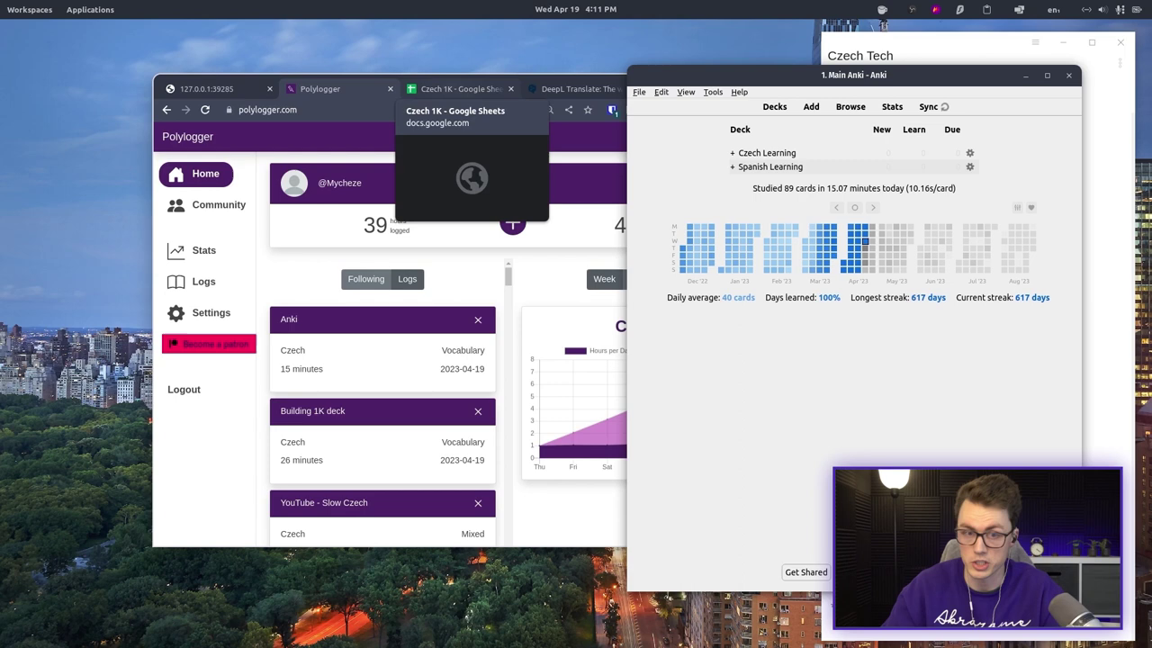
Open the Czech 1K sheet, remove the column E filter, and scroll through every word row.
left_click(457, 89)
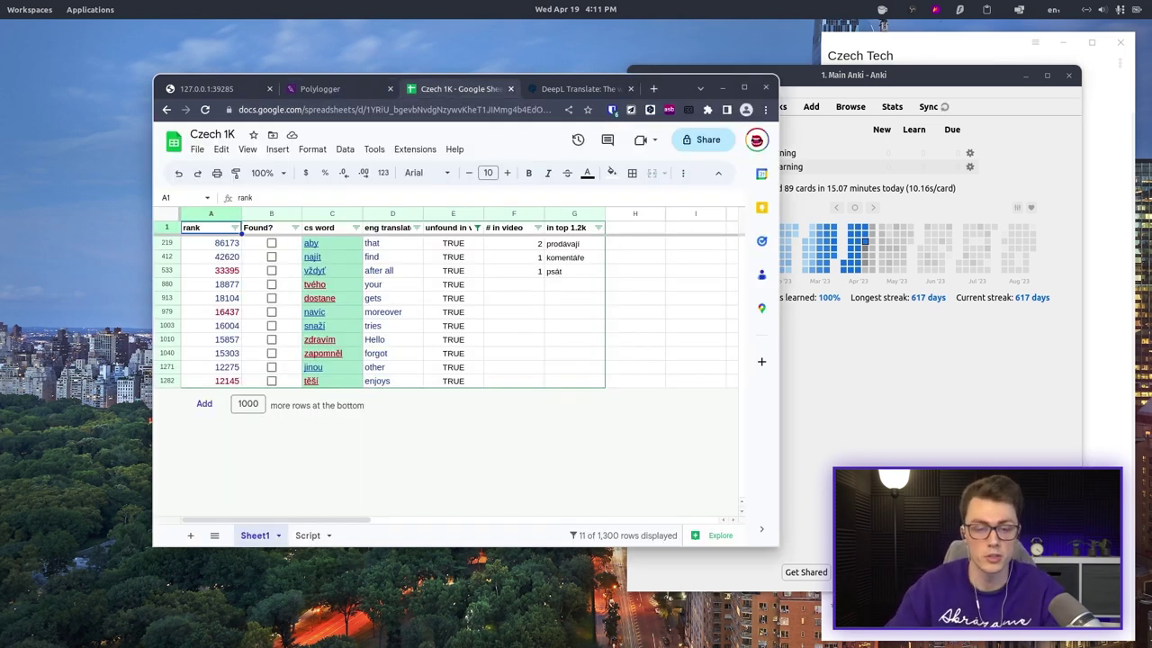
key("Right")
key("Right")
key("Right")
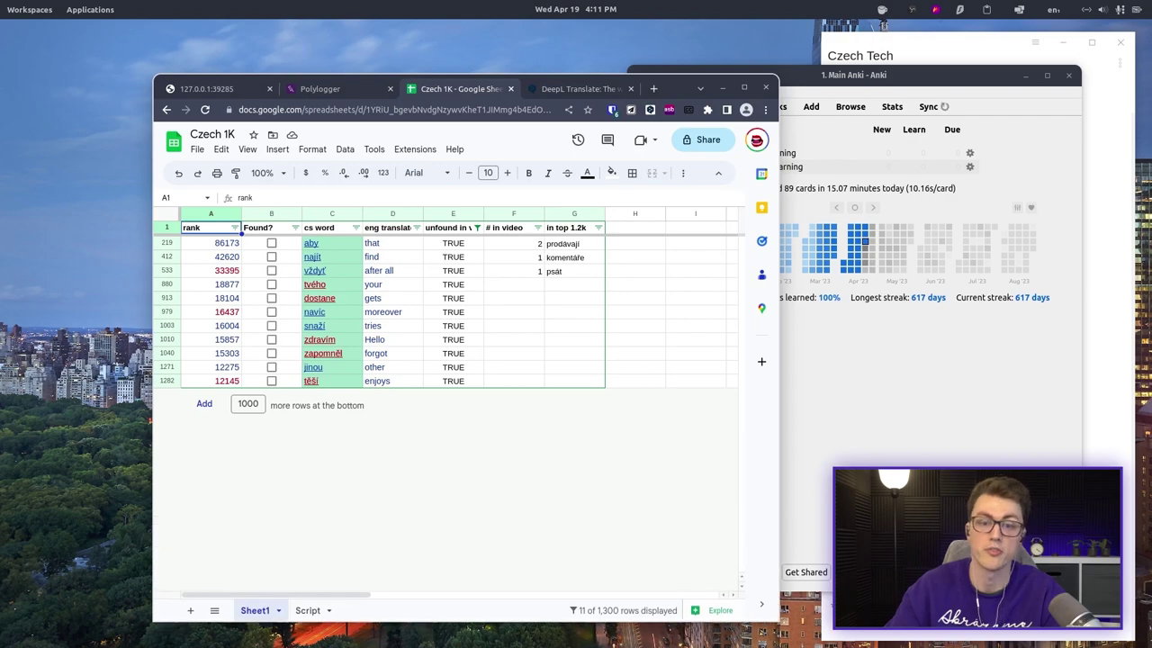
scroll(449, 414, "up", 5)
scroll(450, 414, "up", 5)
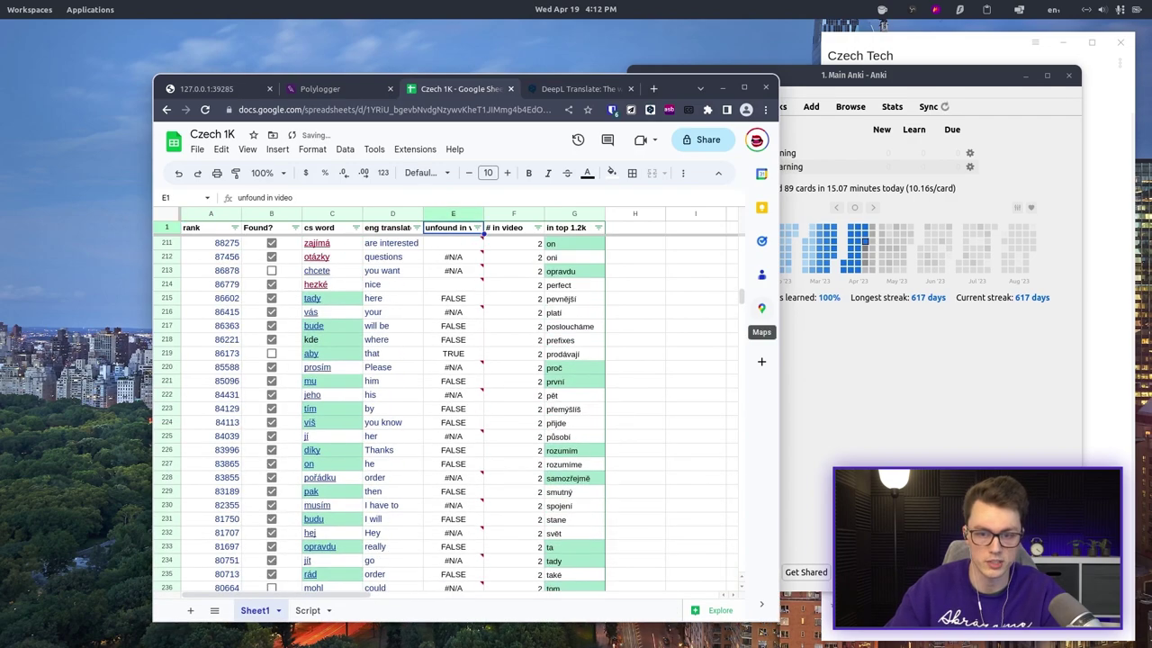
scroll(449, 413, "up", 5)
scroll(450, 413, "down", 2)
scroll(450, 414, "down", 2)
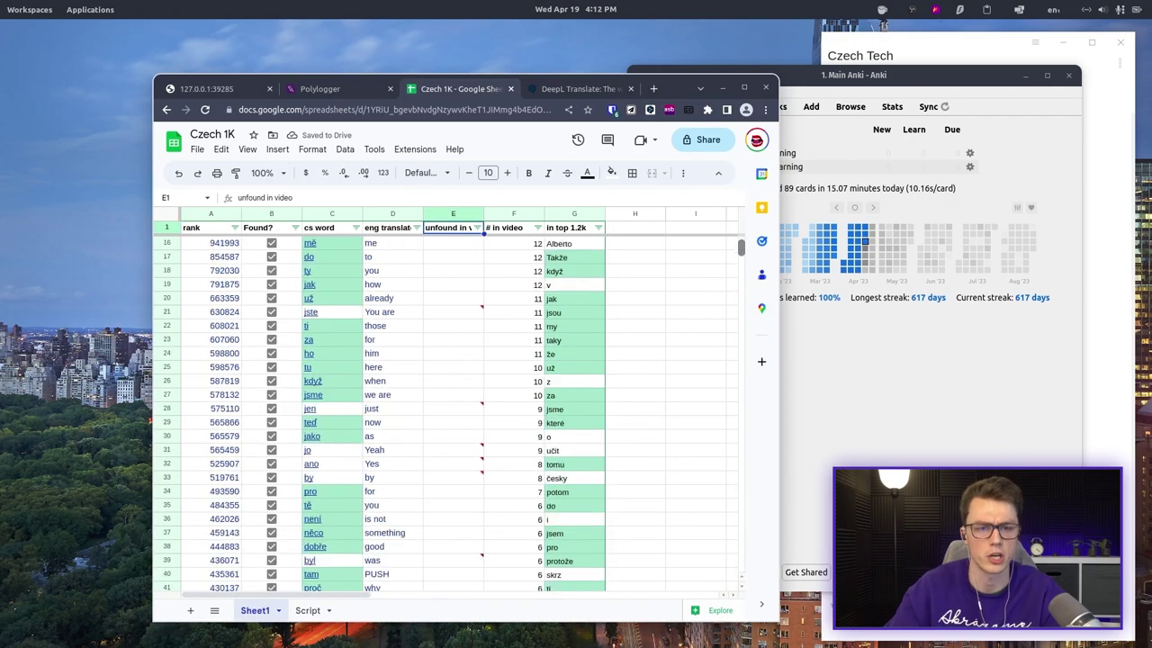
scroll(450, 414, "down", 3)
scroll(450, 414, "down", 3)
scroll(450, 414, "down", 2)
scroll(450, 413, "down", 3)
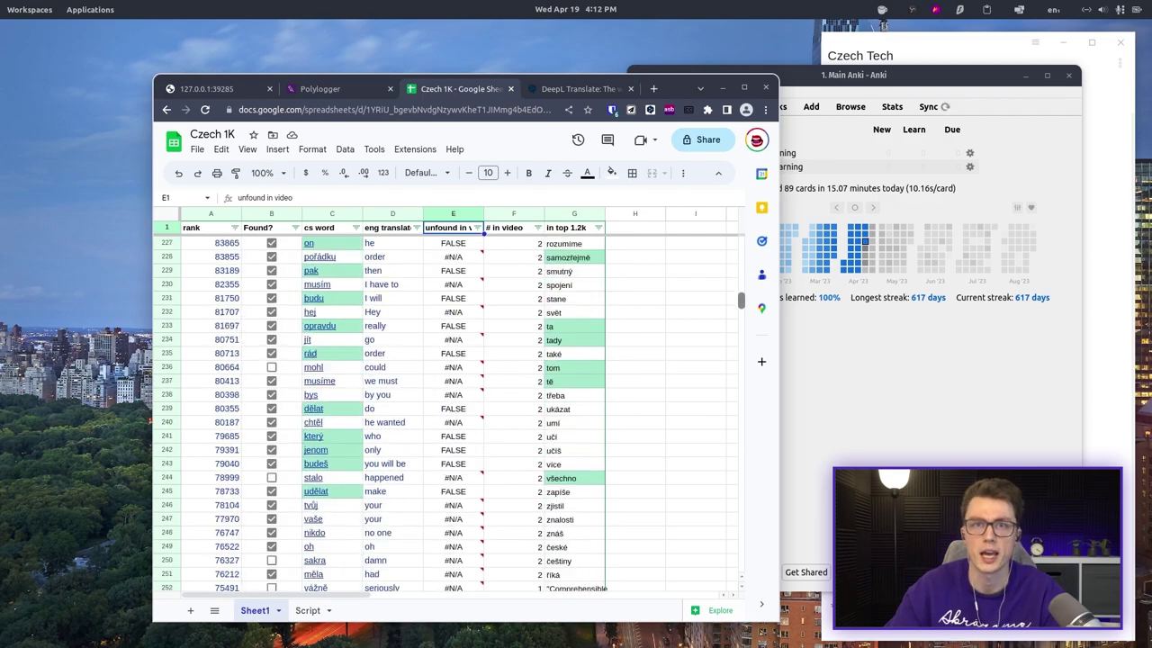
scroll(450, 414, "down", 2)
scroll(450, 414, "down", 1)
scroll(450, 414, "down", 2)
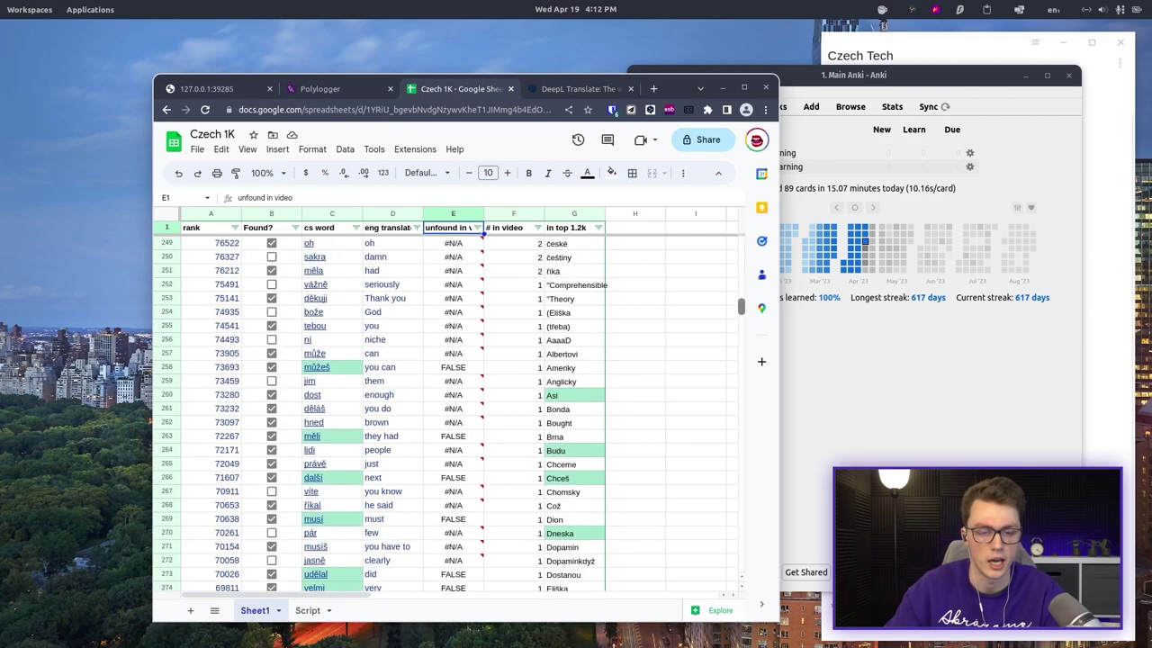
scroll(450, 414, "down", 3)
scroll(450, 414, "down", 2)
scroll(450, 414, "down", 10)
scroll(450, 414, "down", 10)
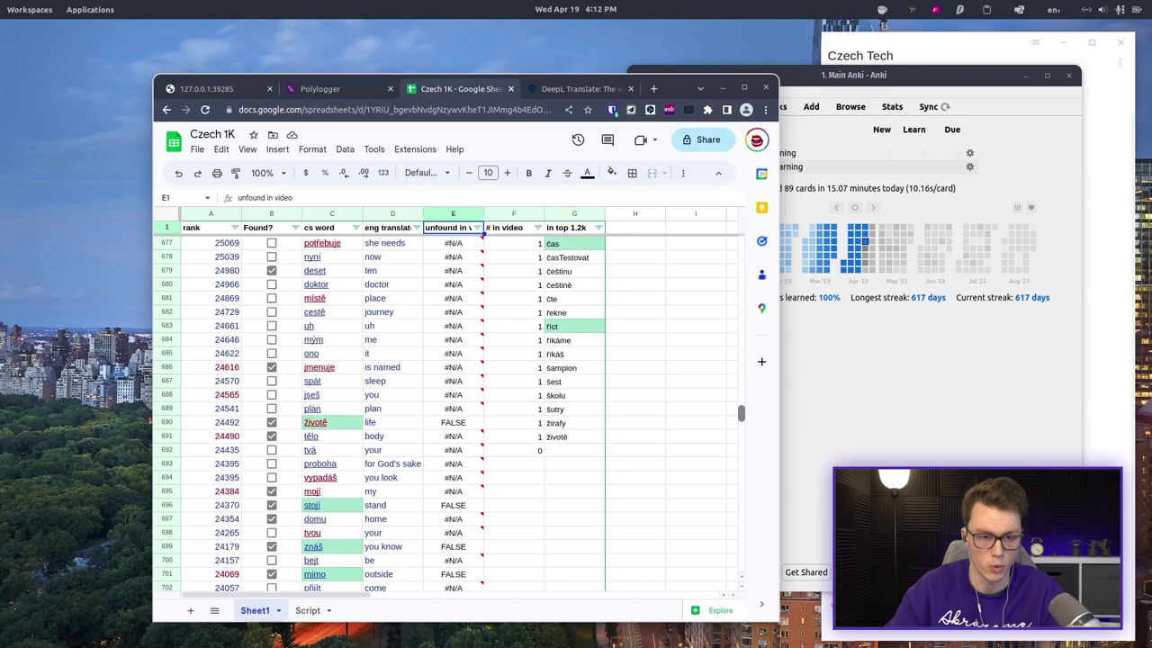
scroll(450, 414, "down", 10)
scroll(450, 414, "down", 10)
scroll(450, 414, "down", 10)
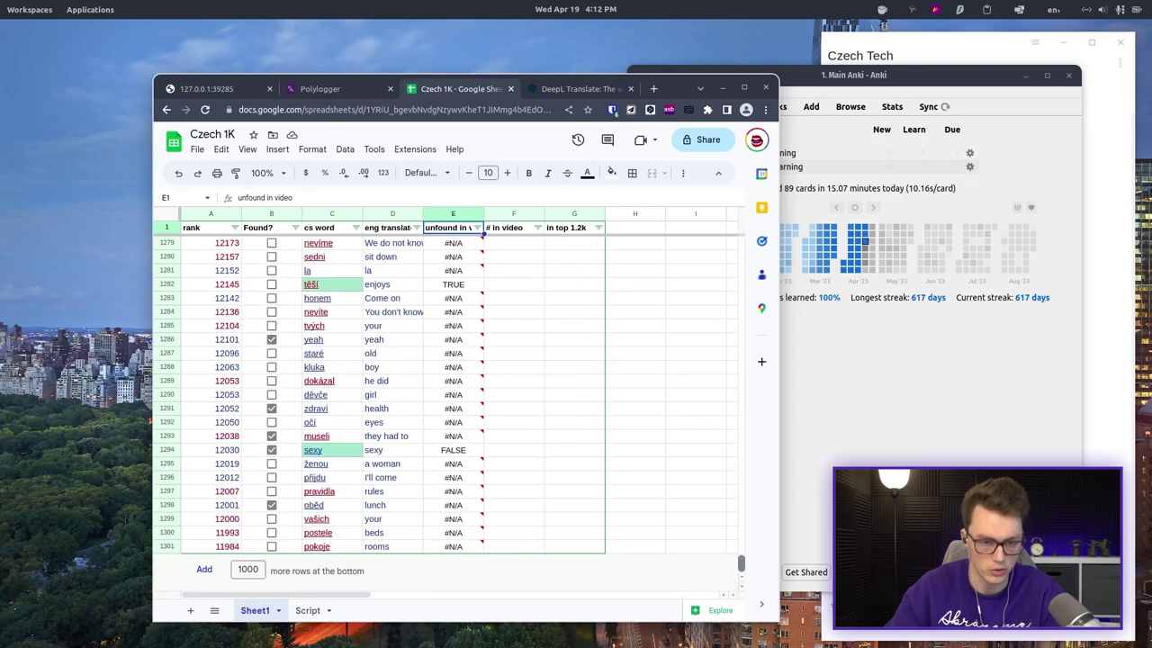
scroll(449, 413, "up", 10)
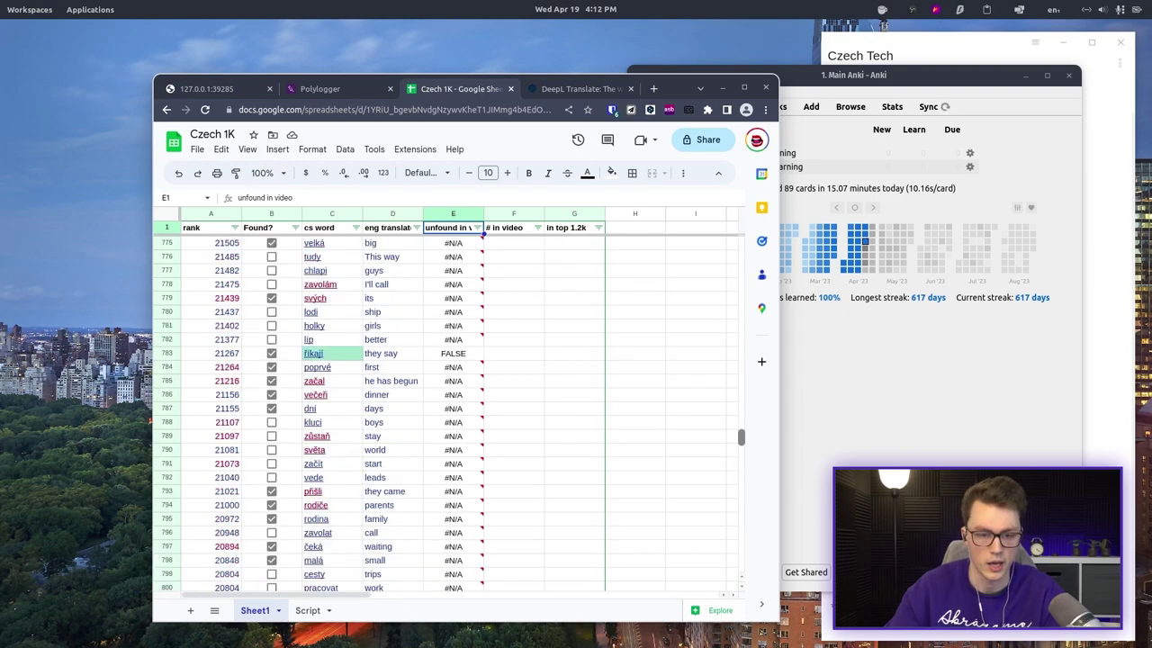
scroll(450, 413, "up", 10)
scroll(450, 414, "up", 10)
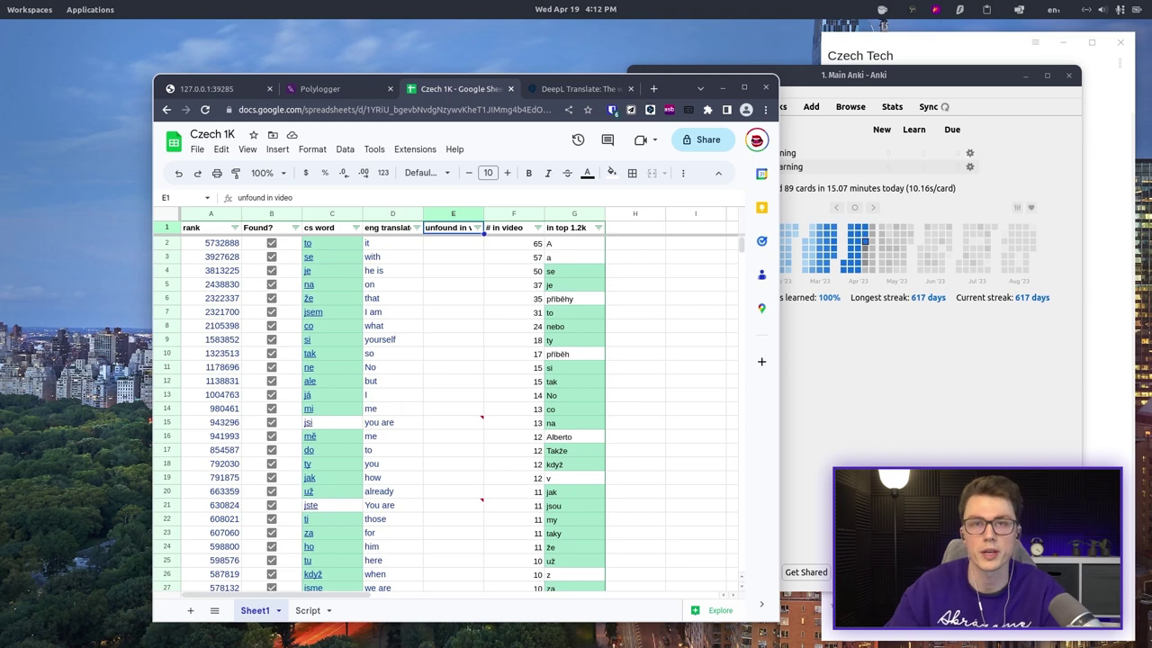
Inspect the Script sheet's subtitle-sentence query and word-splitting formulas.
left_click(307, 610)
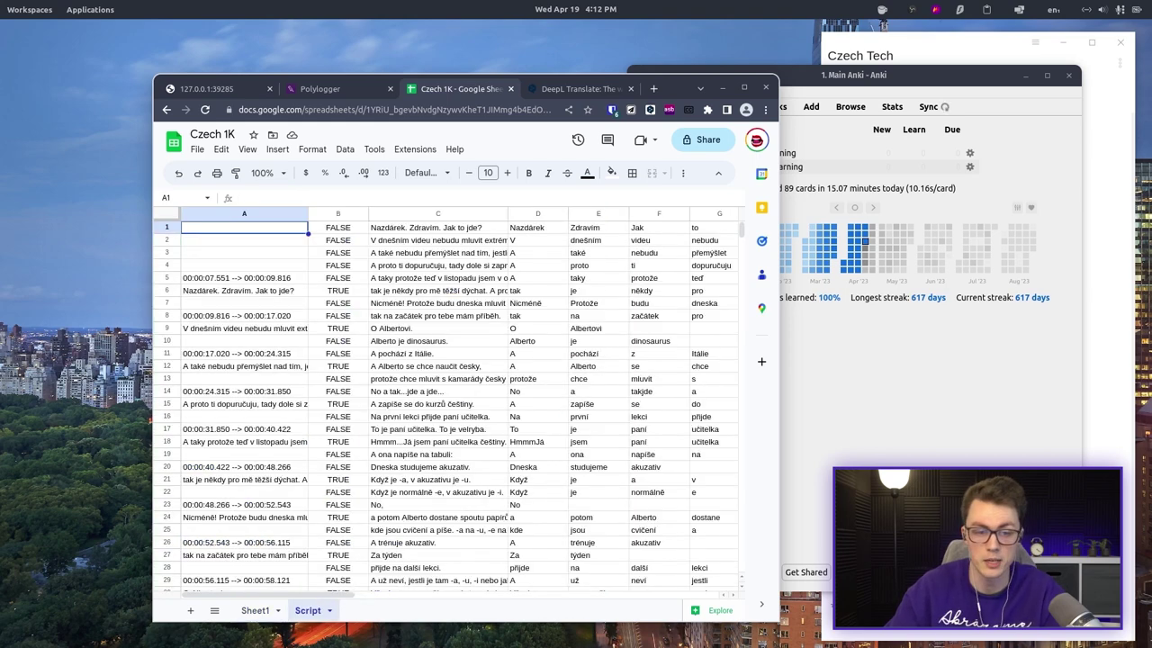
key("Down")
key("Down")
key("Down")
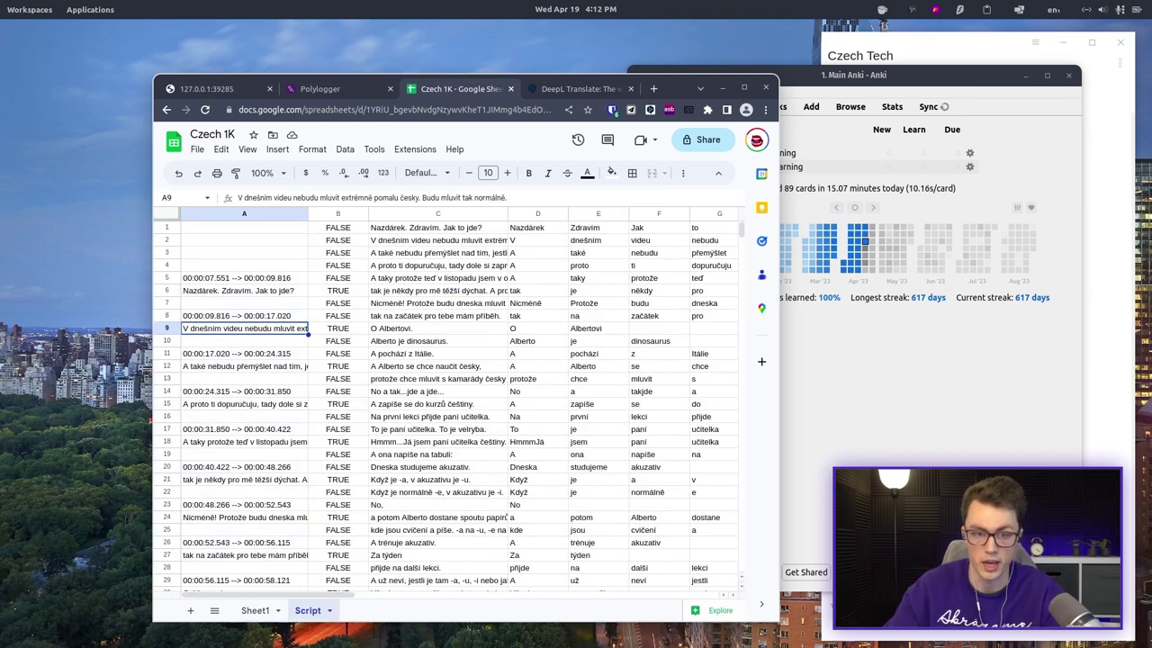
key("ctrl+Up")
key("Right")
key("Right")
key("shift+Down")
key("shift+Down")
key("shift+Down")
key("shift+Down")
key("shift+Down")
key("shift+Down")
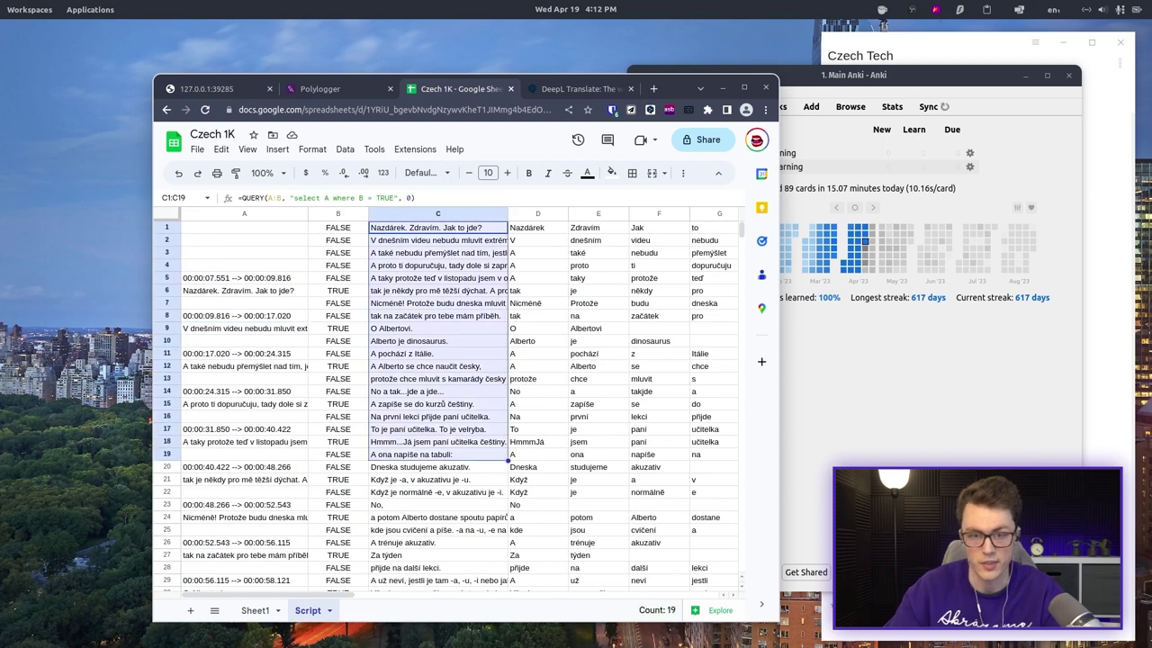
key("Right")
key("shift+Down")
key("shift+Down")
key("shift+Right")
key("shift+Down")
key("shift+Down")
key("shift+Down")
key("shift+Right")
key("shift+Down")
key("shift+Down")
key("shift+Down")
key("shift+Down")
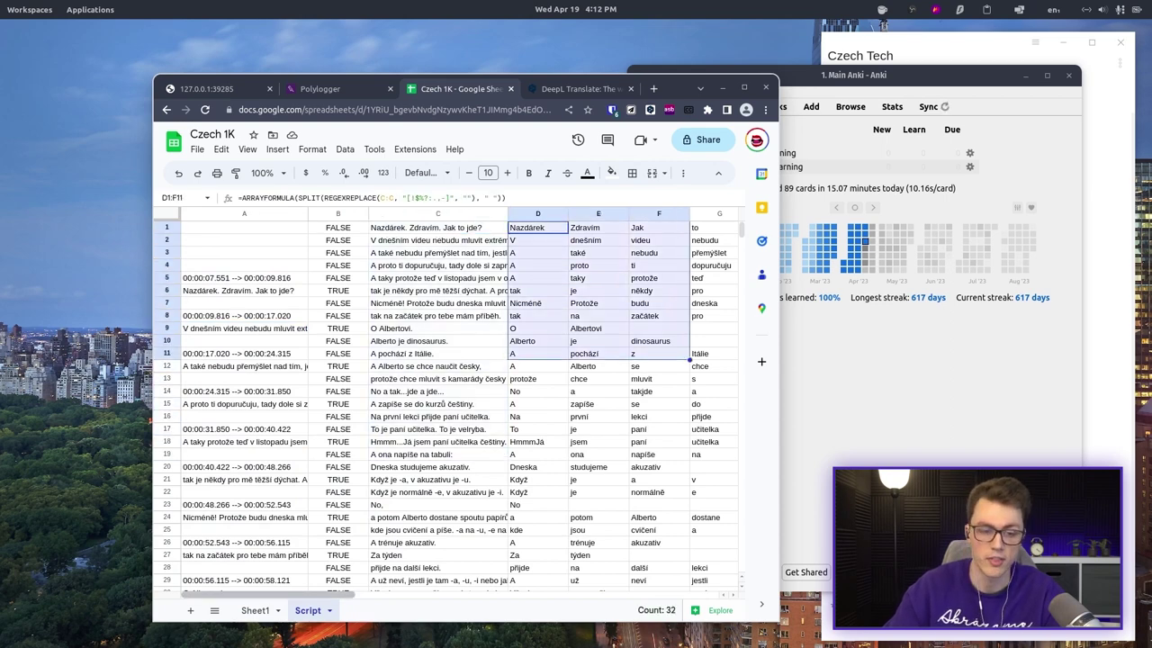
On Sheet1, reapply the column E filter to the 11 TRUE unfound words, then move the window right.
key("ctrl+shift+Page_Up")
key("Right")
key("Right")
key("Down")
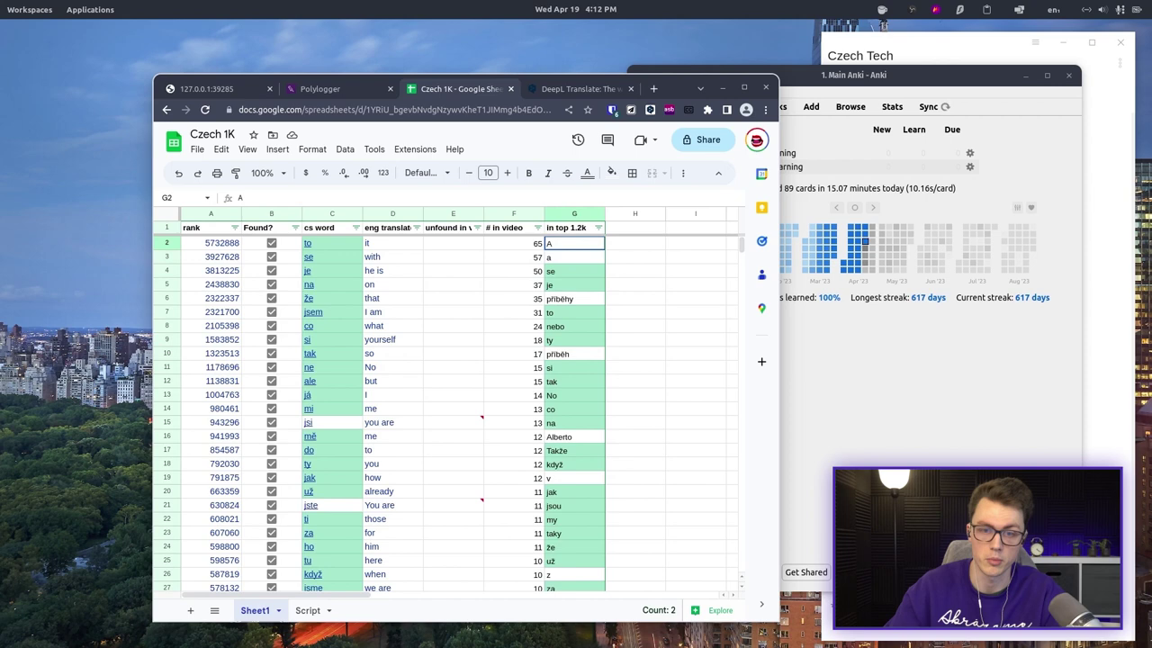
key("shift+Down")
key("shift+Down")
key("shift+Down")
key("shift+Down")
key("shift+Down")
key("shift+Down")
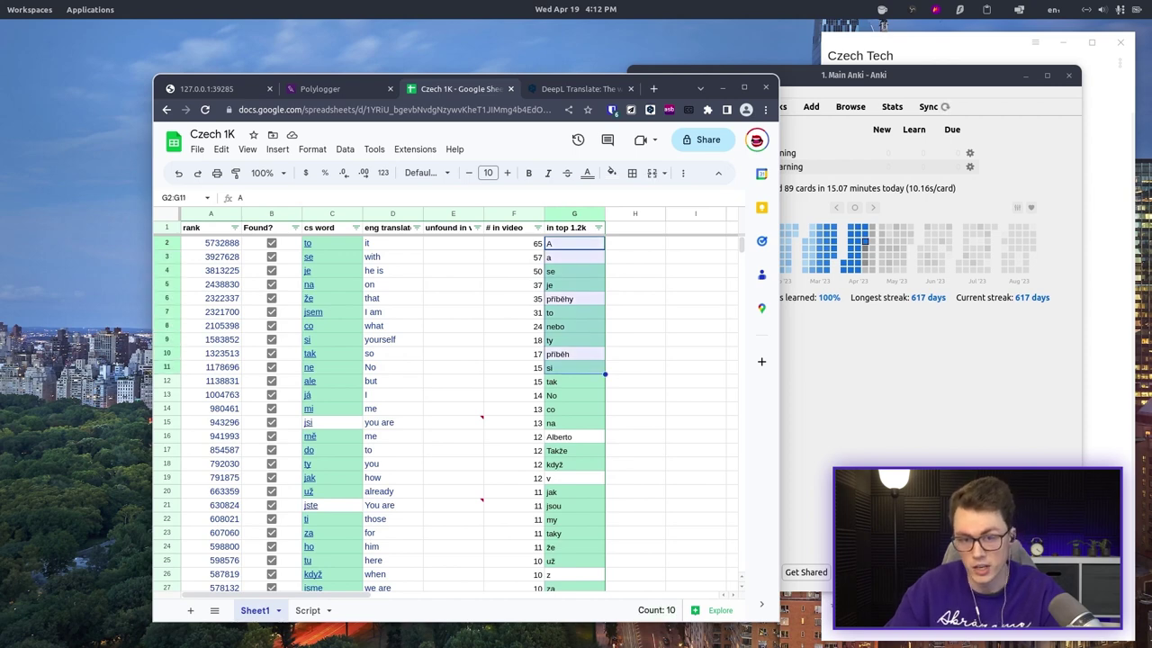
key("shift+Up")
key("shift+Up")
key("shift+Up")
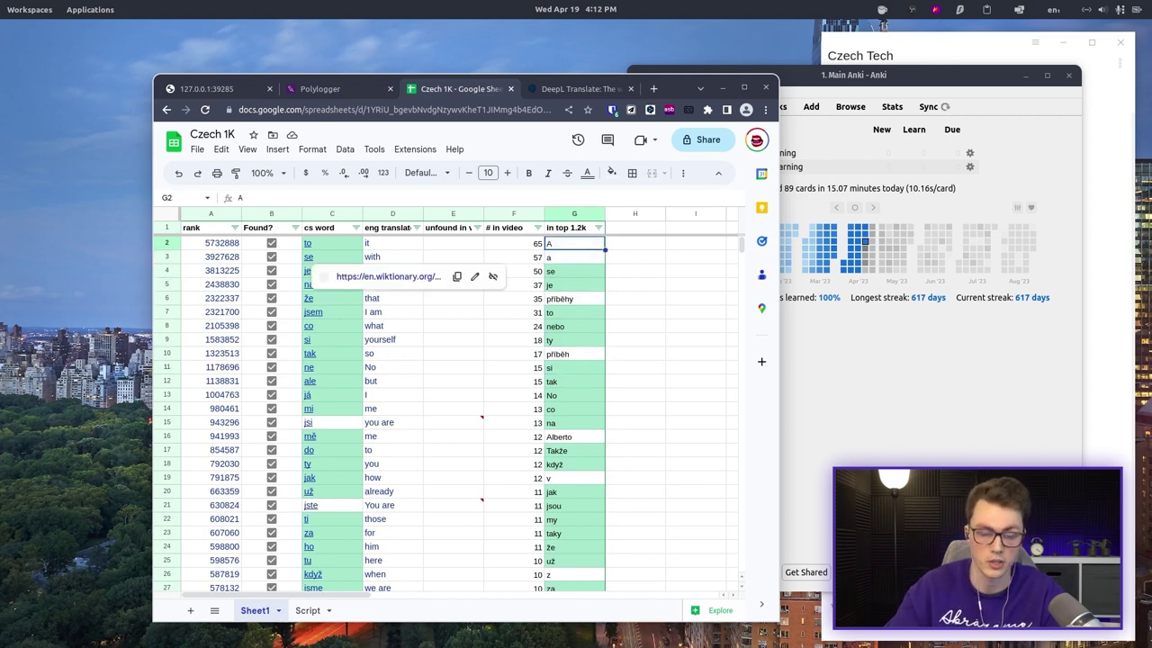
key("Left")
key("Left")
key("Down")
key("Down")
key("Down")
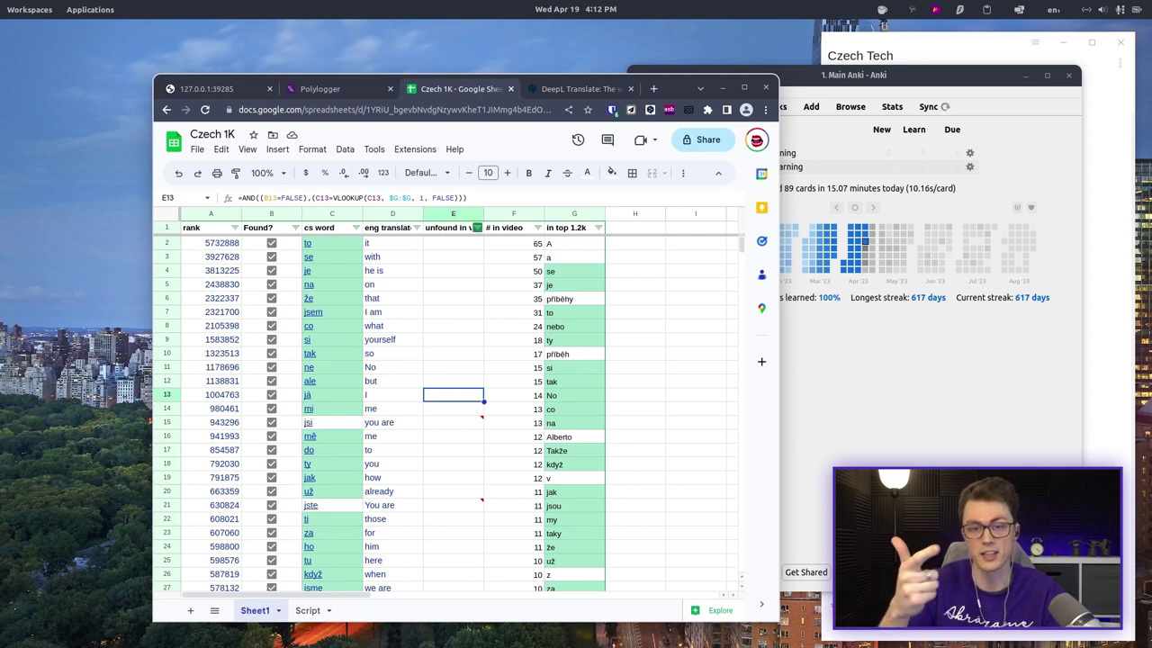
key("ctrl+Up")
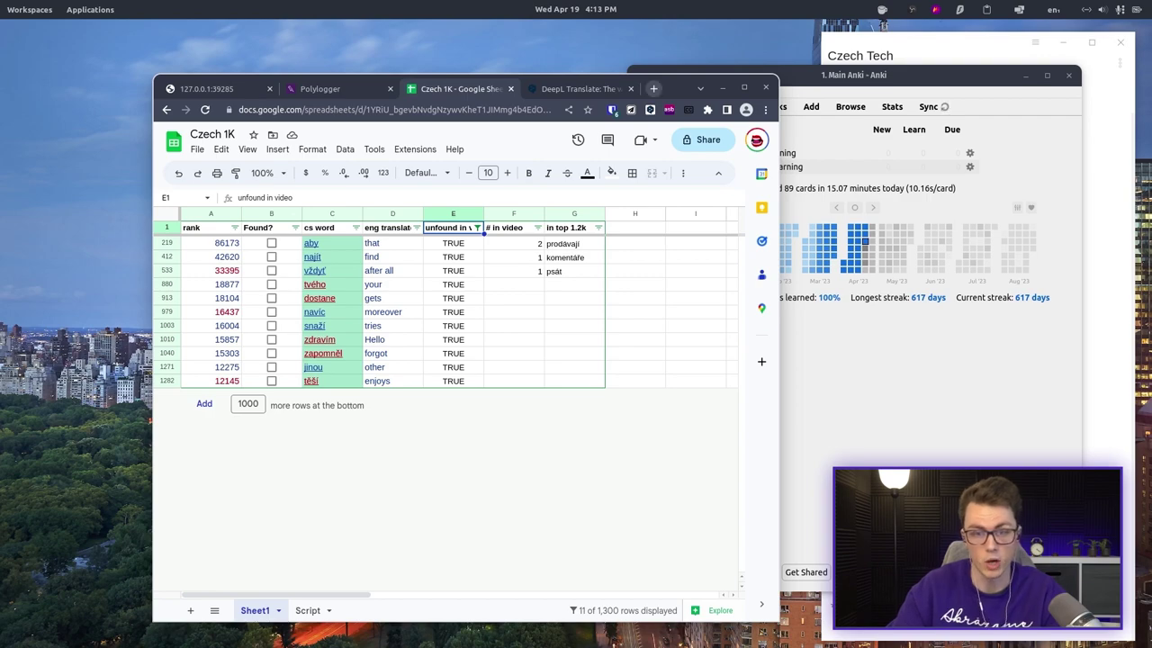
mouse_move(450, 80)
left_mouse_down()
mouse_move(786, 107)
mouse_move(885, 135)
mouse_move(940, 135)
left_mouse_up()
left_click_drag(855, 144, 1071, 172)
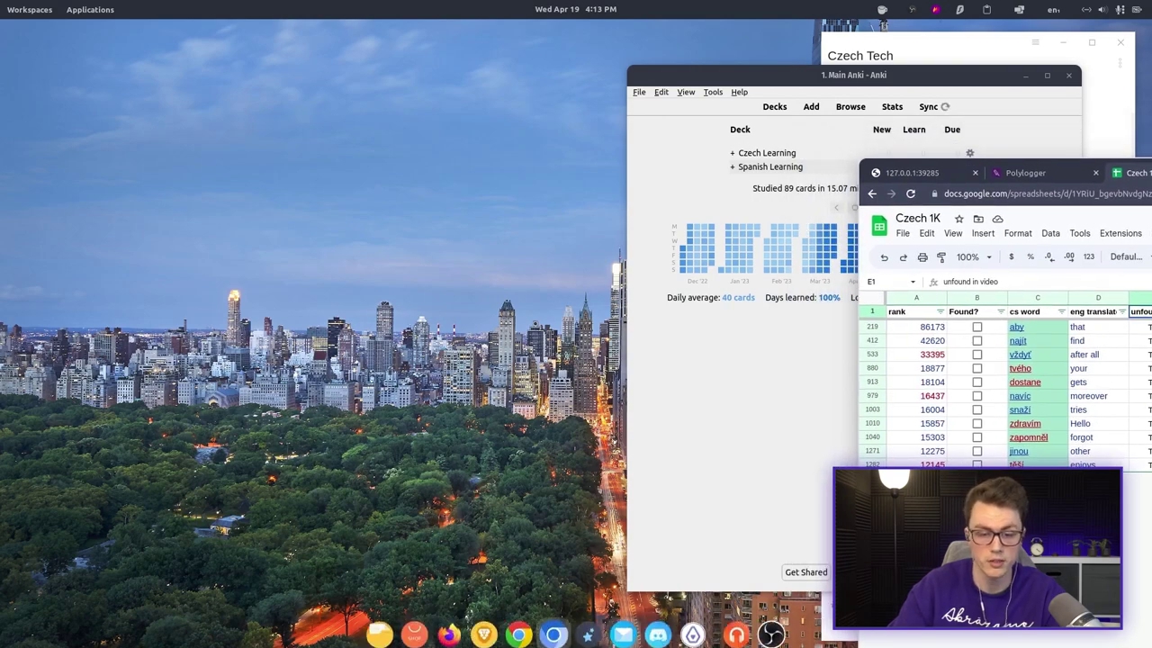
Open the Slowczech folder under YouTube Downloads and move its window down-right.
left_click(553, 630)
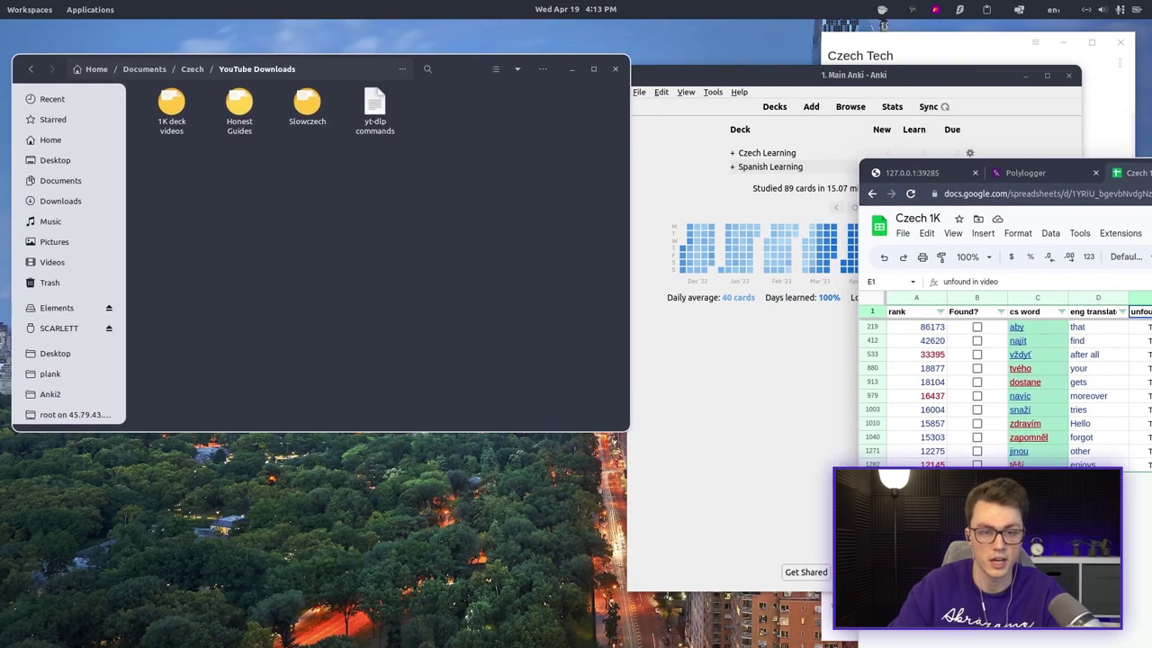
double_click(311, 107)
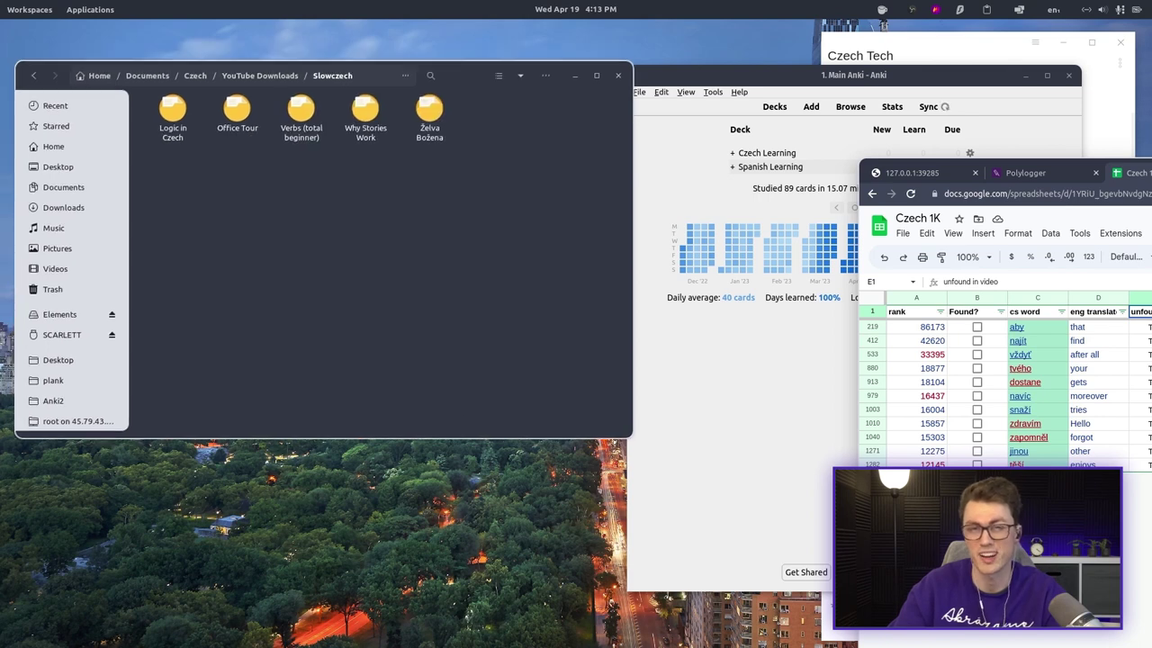
left_click_drag(369, 68, 410, 177)
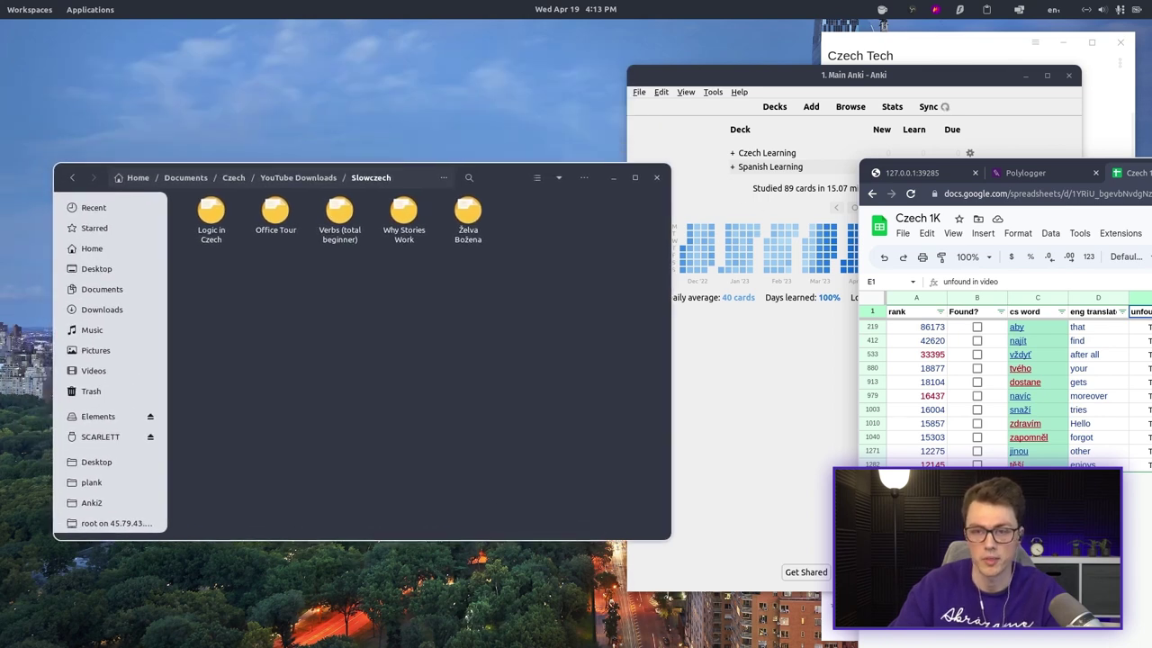
From the Czech Tech notes, paste the yt-dlp subtitle command into a terminal, unrun.
left_click(883, 34)
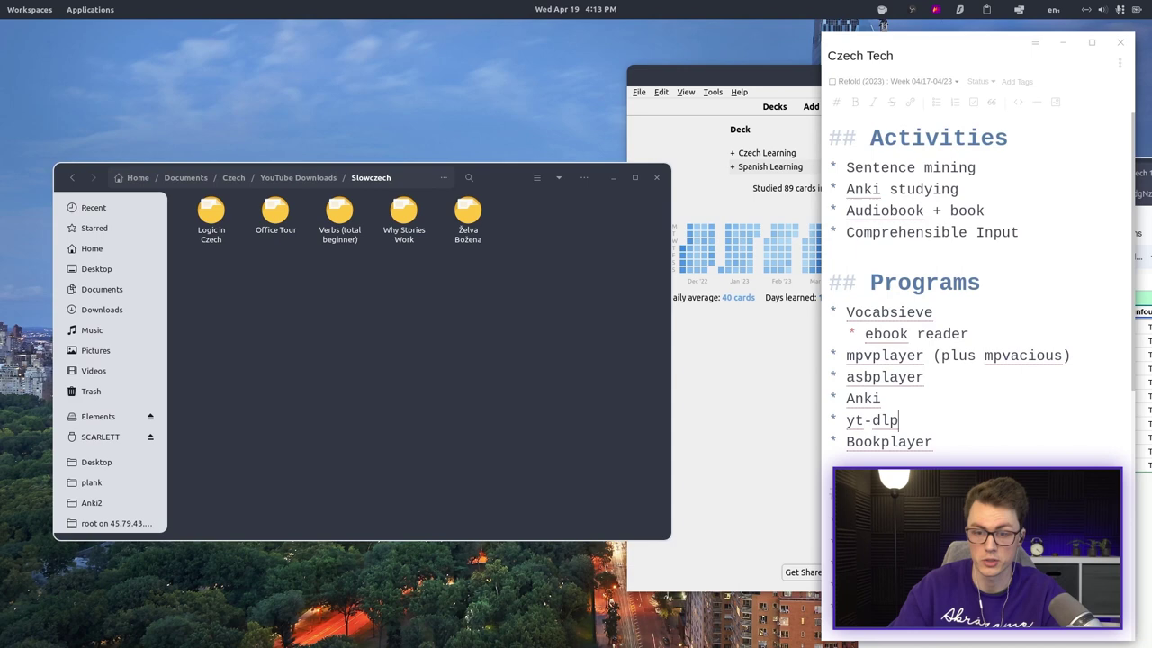
key("shift+Home")
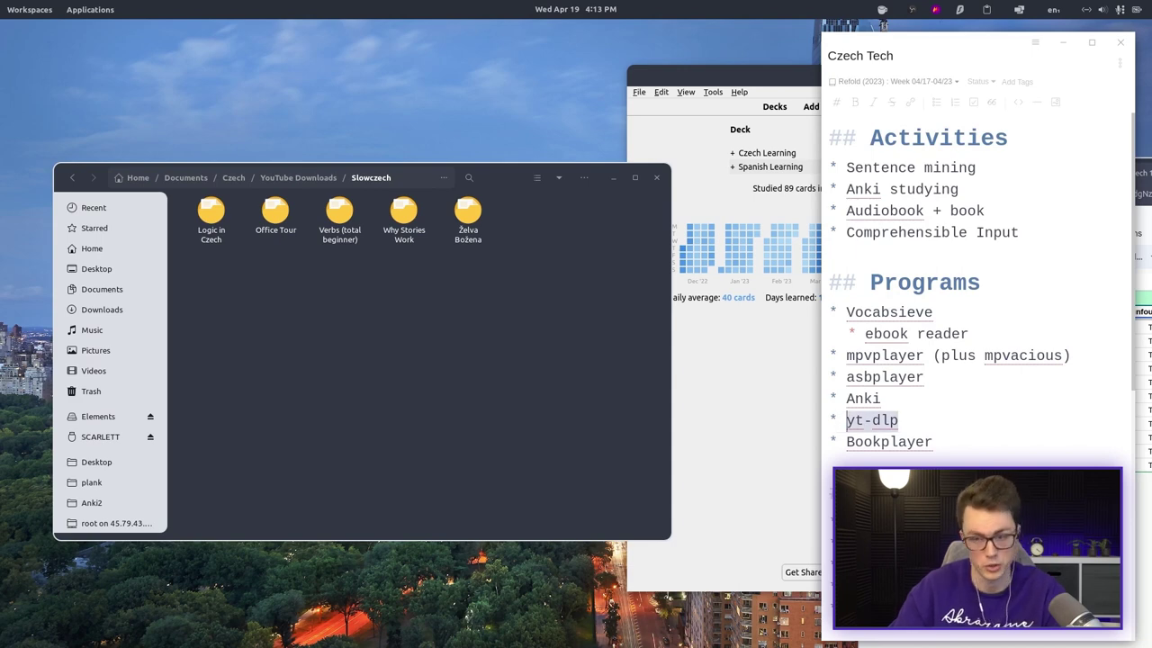
key("Left")
key("Right")
key("Right")
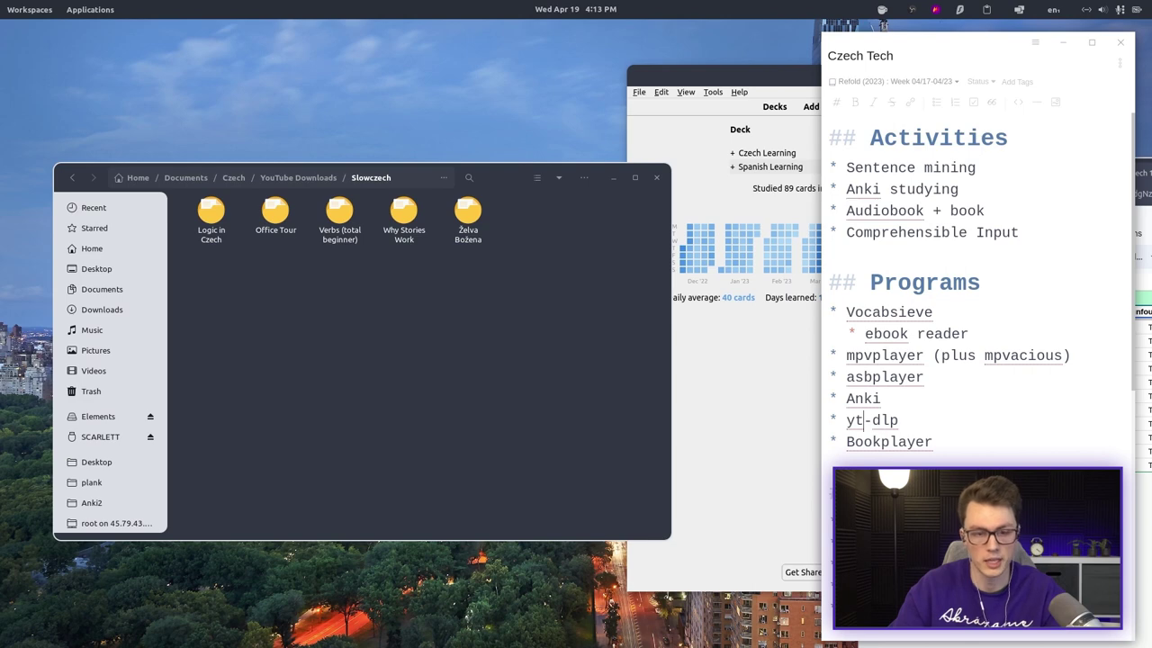
key("super+t")
key("ctrl+shift+v")
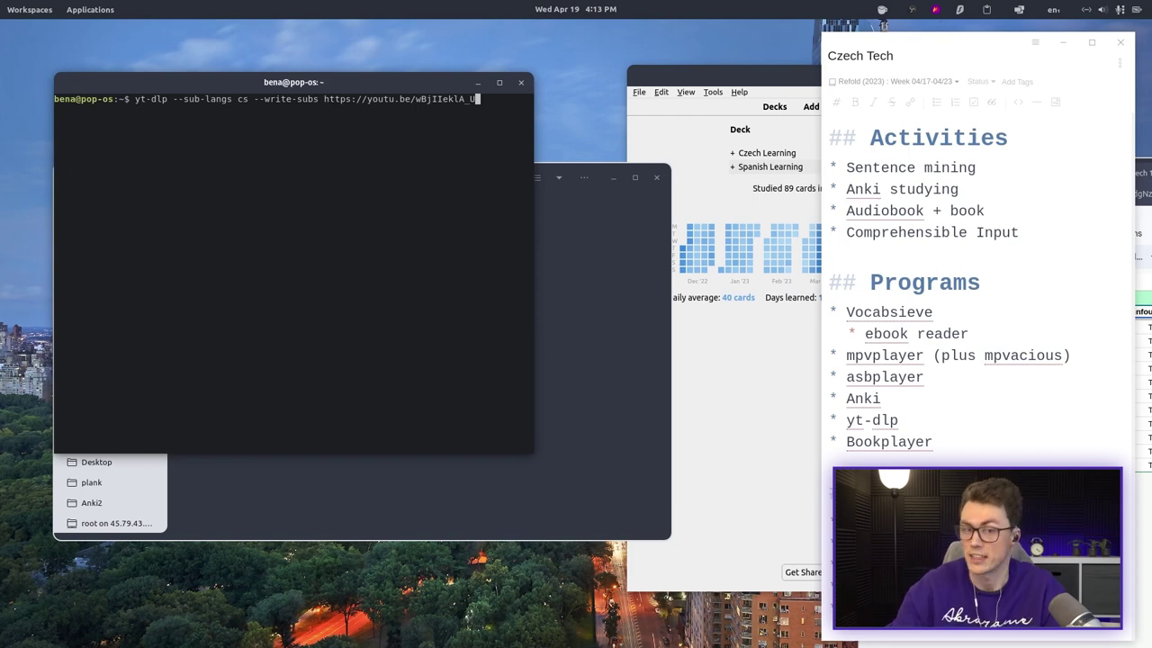
left_click(520, 82)
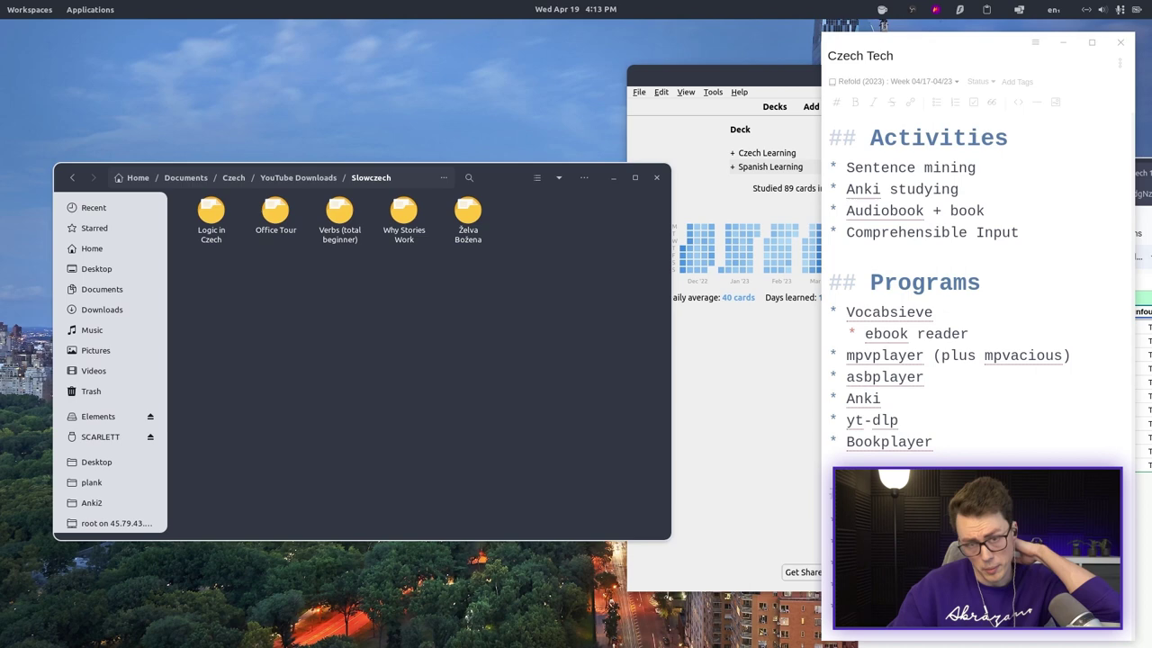
Open Why Stories Work and view the Open With options for its .webm video.
double_click(403, 214)
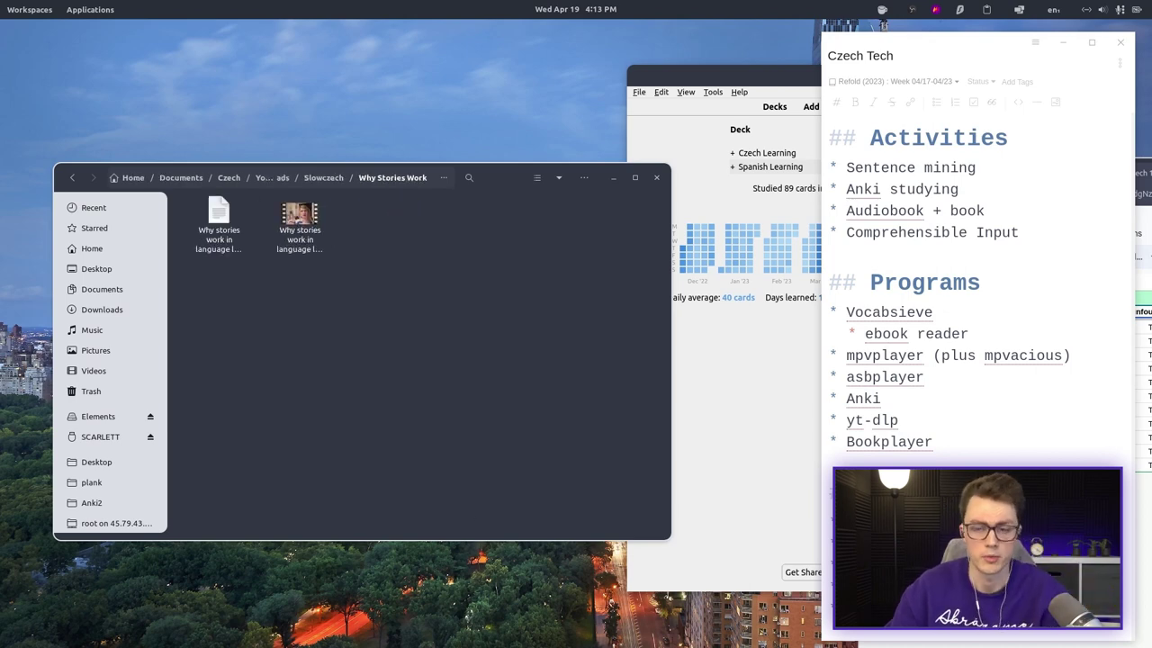
right_click(300, 221)
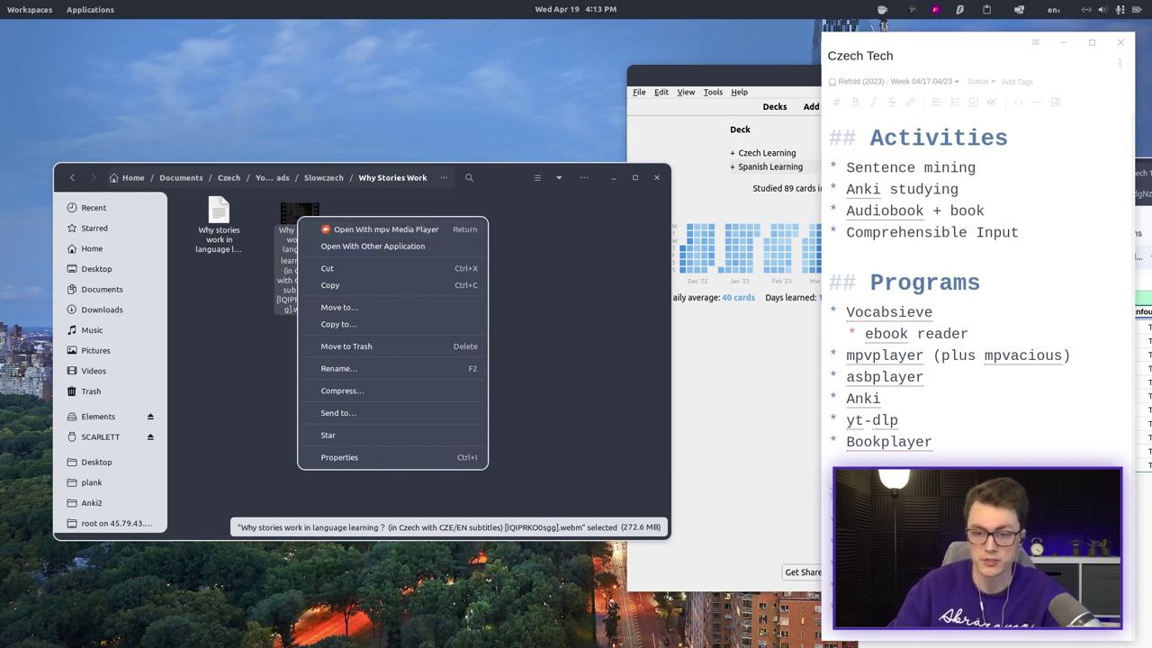
key("Escape")
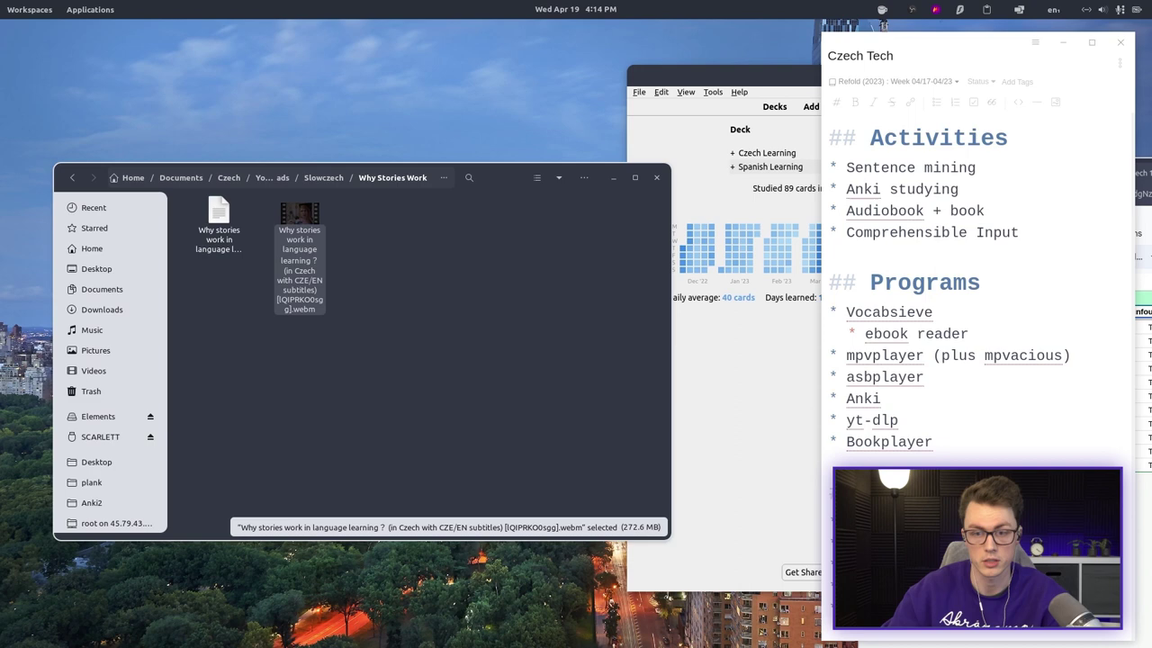
Open Anki's Browse window filtered to Czech Learning and preview the current card.
key("alt+Tab")
key("b")
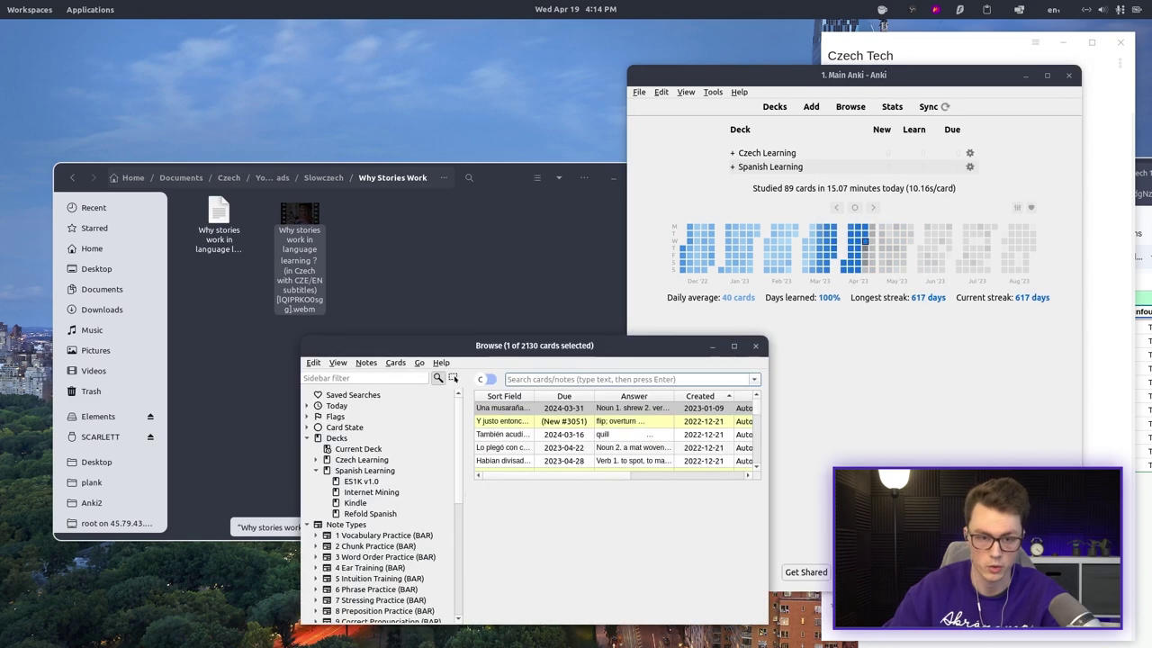
left_click(361, 459)
key("ctrl+shift+p")
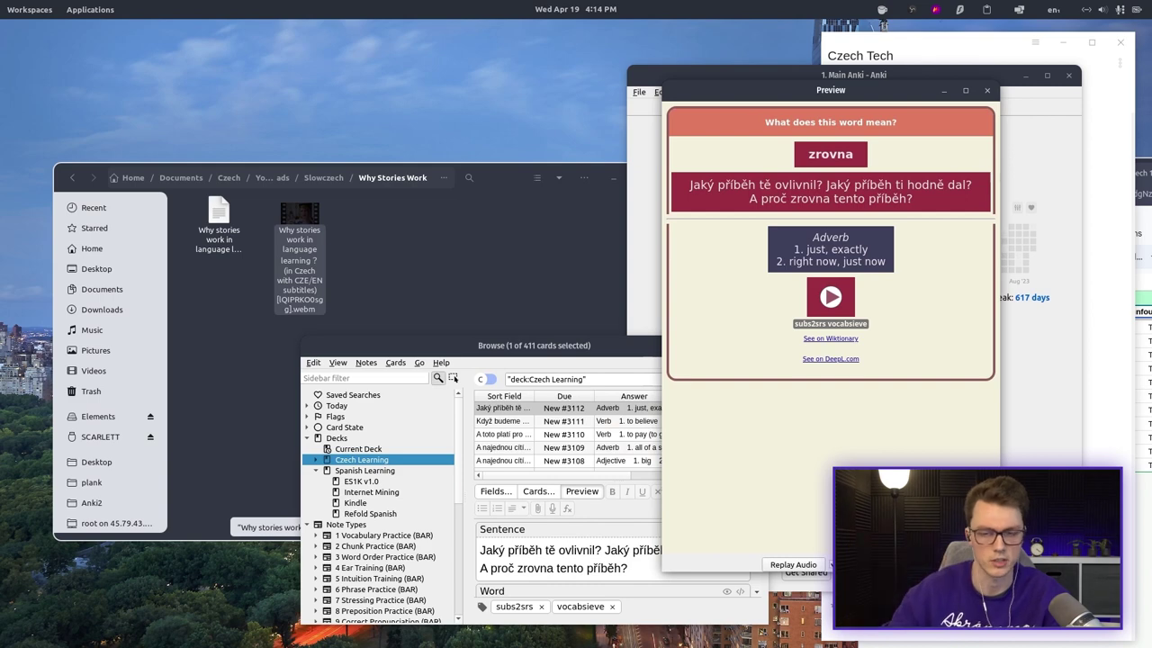
Select the card's example sentence and Adverb definition, then widen the preview window.
left_click_drag(690, 184, 913, 199)
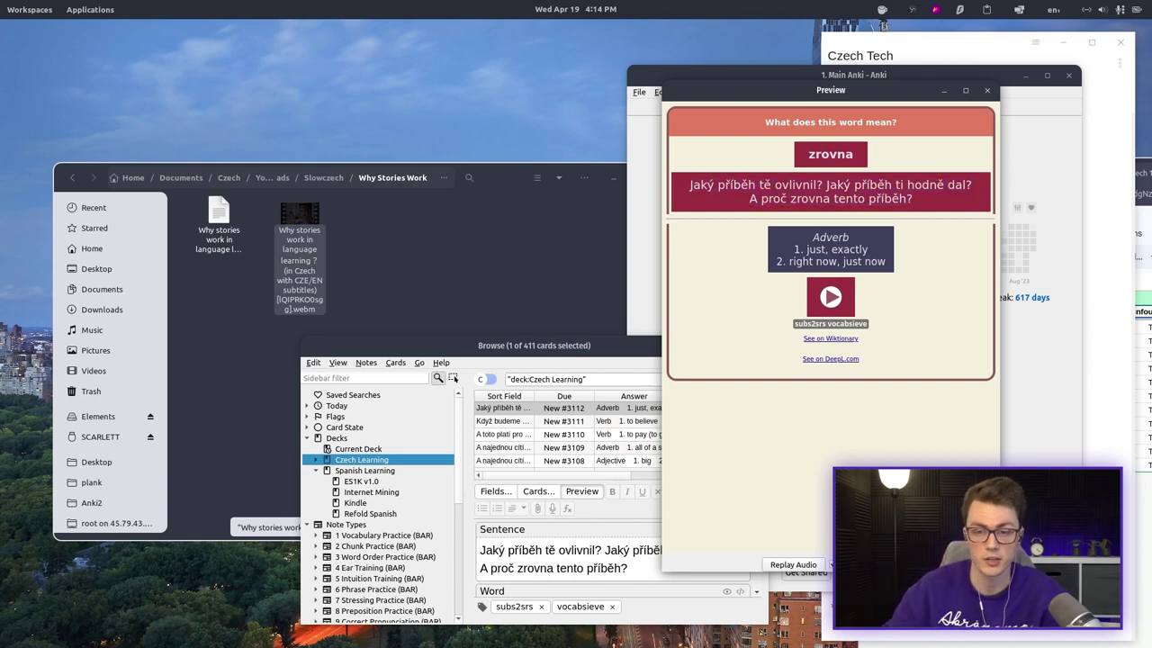
left_click_drag(812, 237, 885, 262)
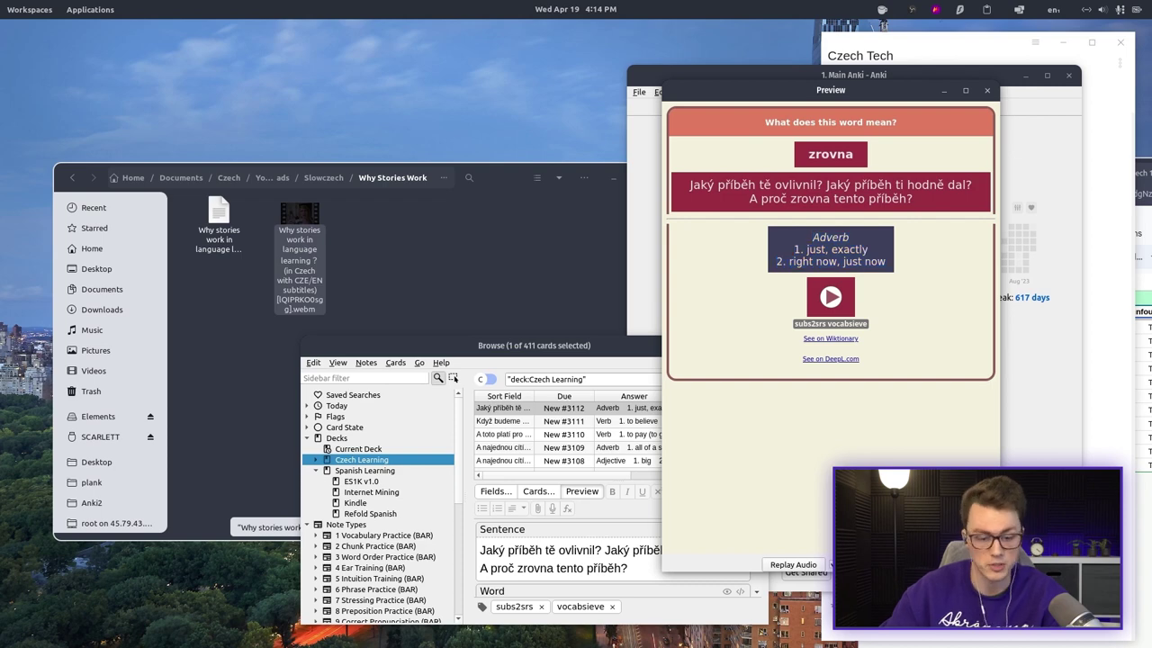
key("ctrl+space")
type("oct")
key("Return")
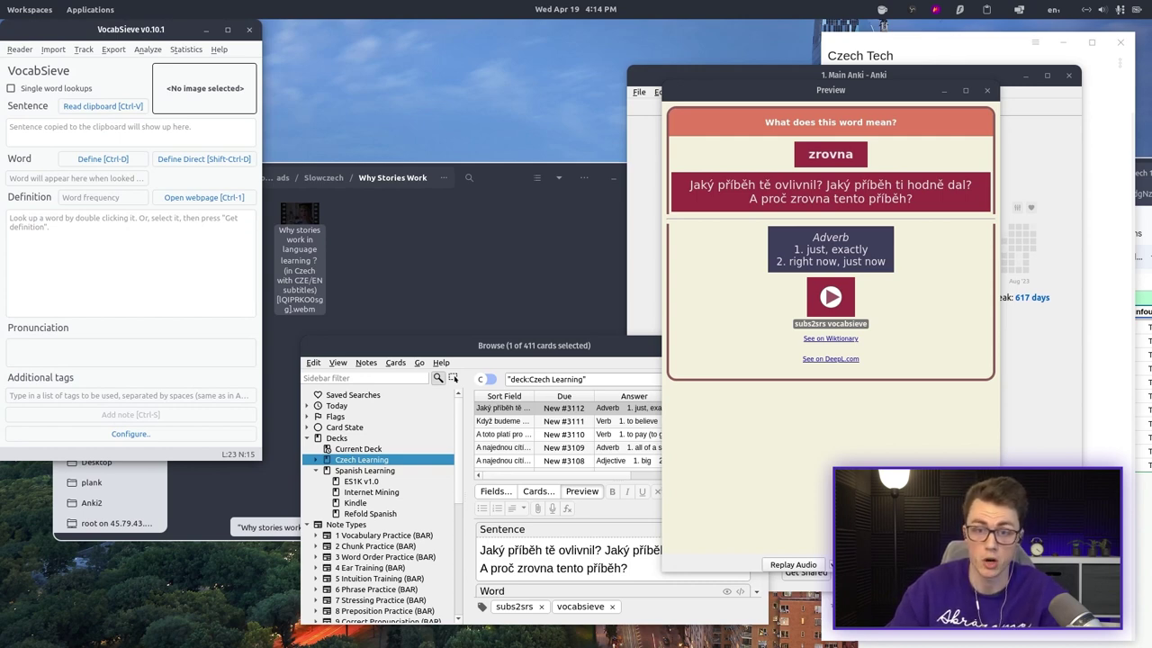
left_click_drag(662, 360, 580, 360)
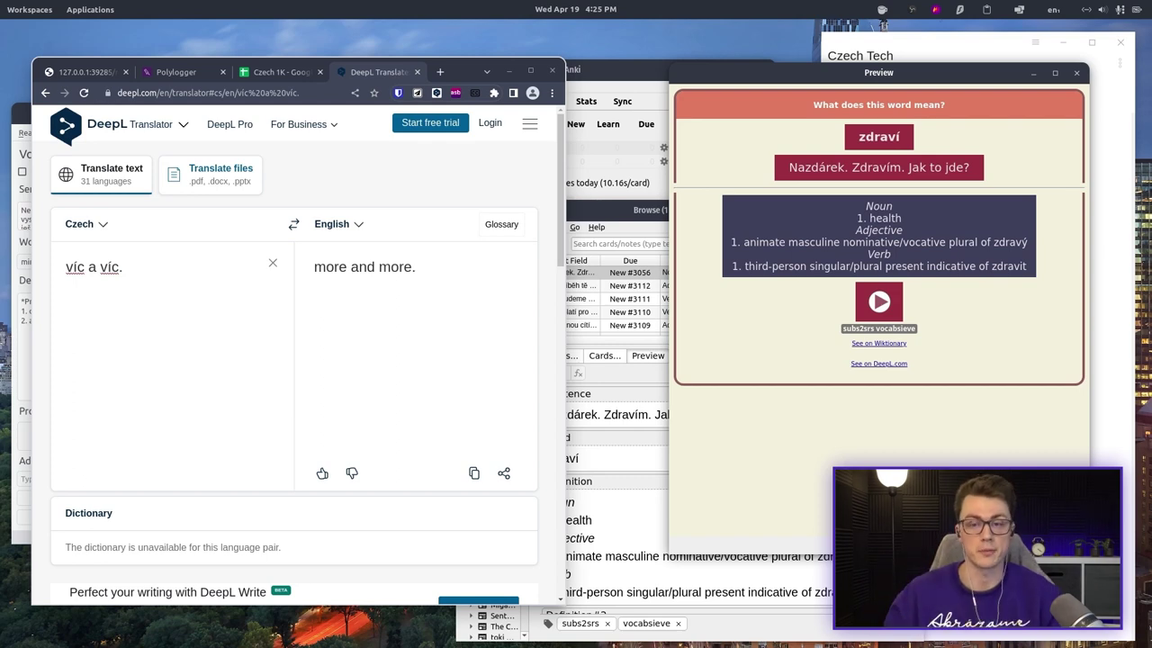
Delete the extra definitions so the zdraví card's Definition reads only health.
mouse_move(866, 206)
left_mouse_down()
mouse_move(1028, 243)
mouse_move(1026, 266)
left_mouse_up()
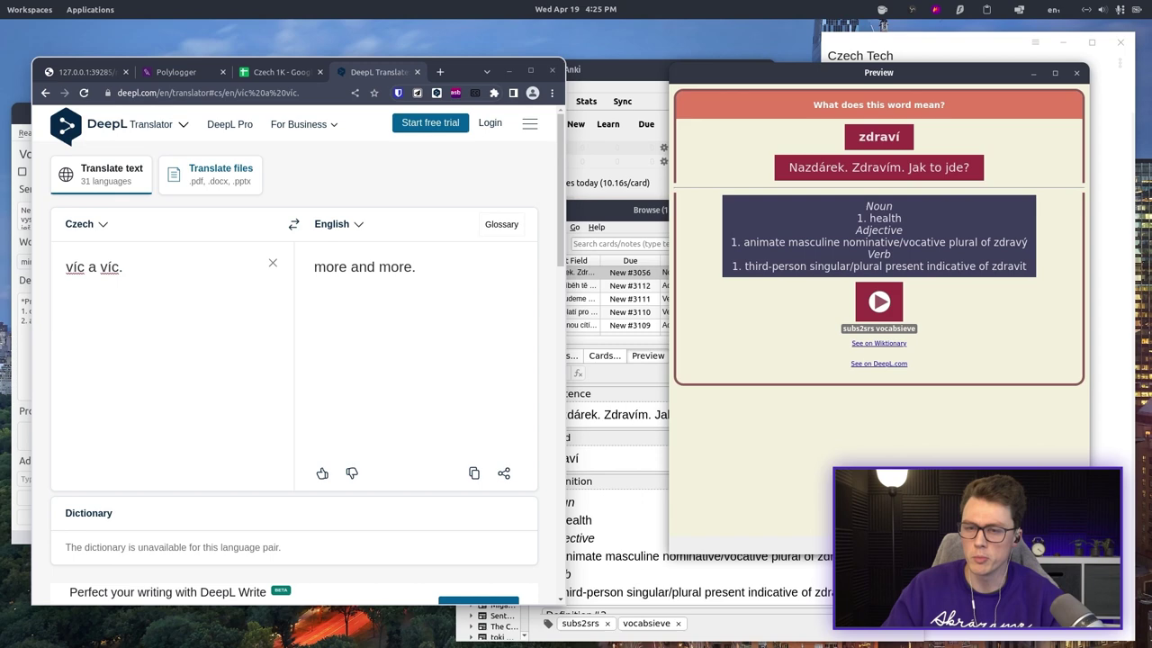
left_click_drag(865, 206, 1027, 266)
key("alt+Tab")
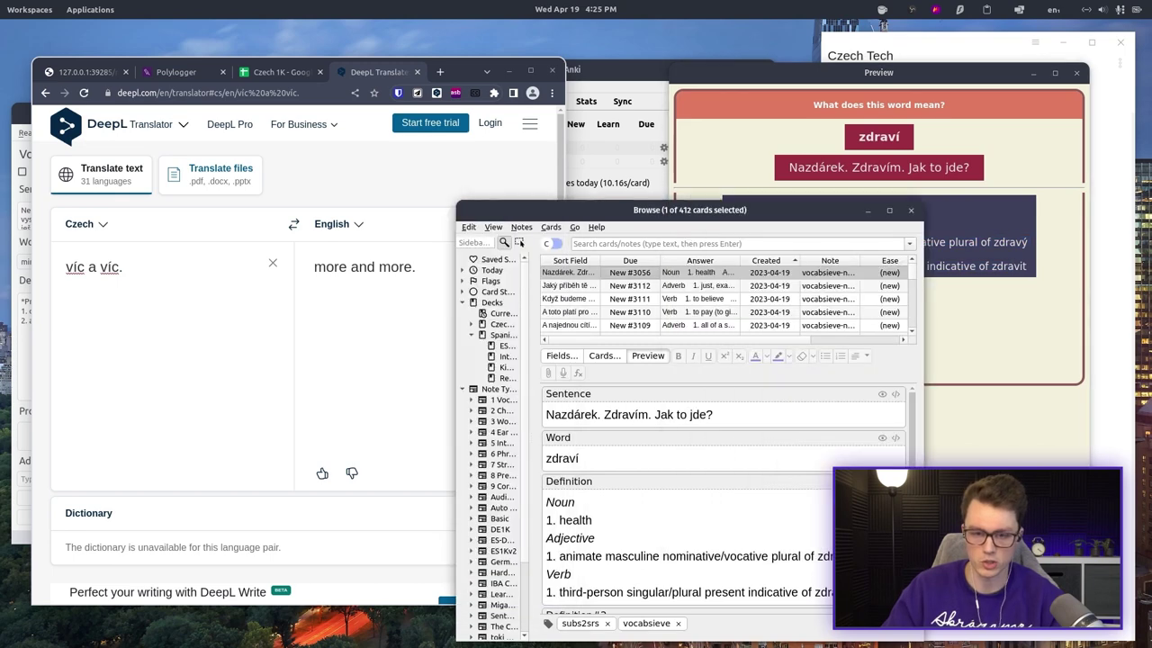
left_click_drag(592, 520, 837, 443)
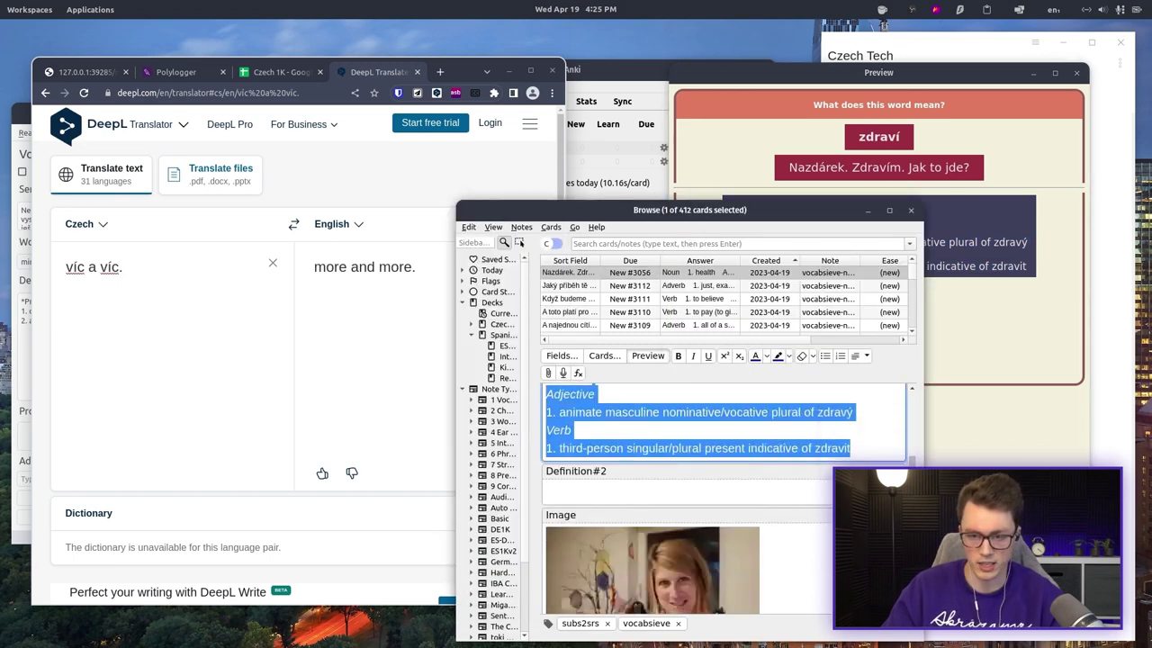
key("BackSpace")
key("alt+Tab")
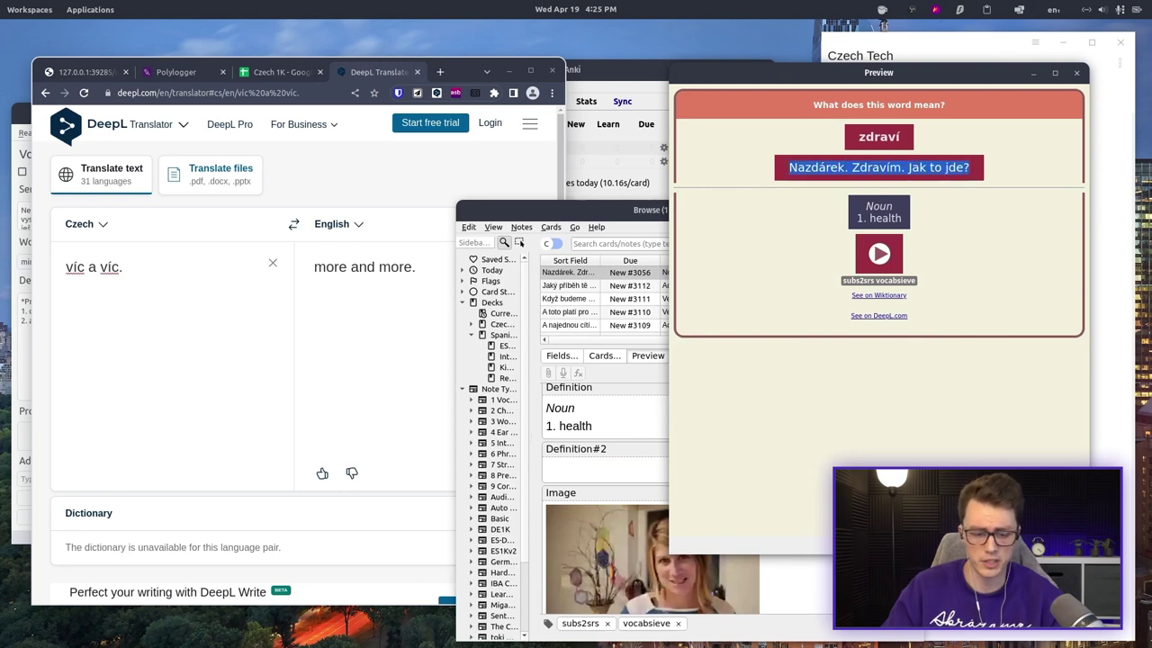
Translate the card's Czech sentence in DeepL and paste the English into Definition#2.
left_click(273, 263)
type("Nazdárek. Zdravím. Jak to jde?")
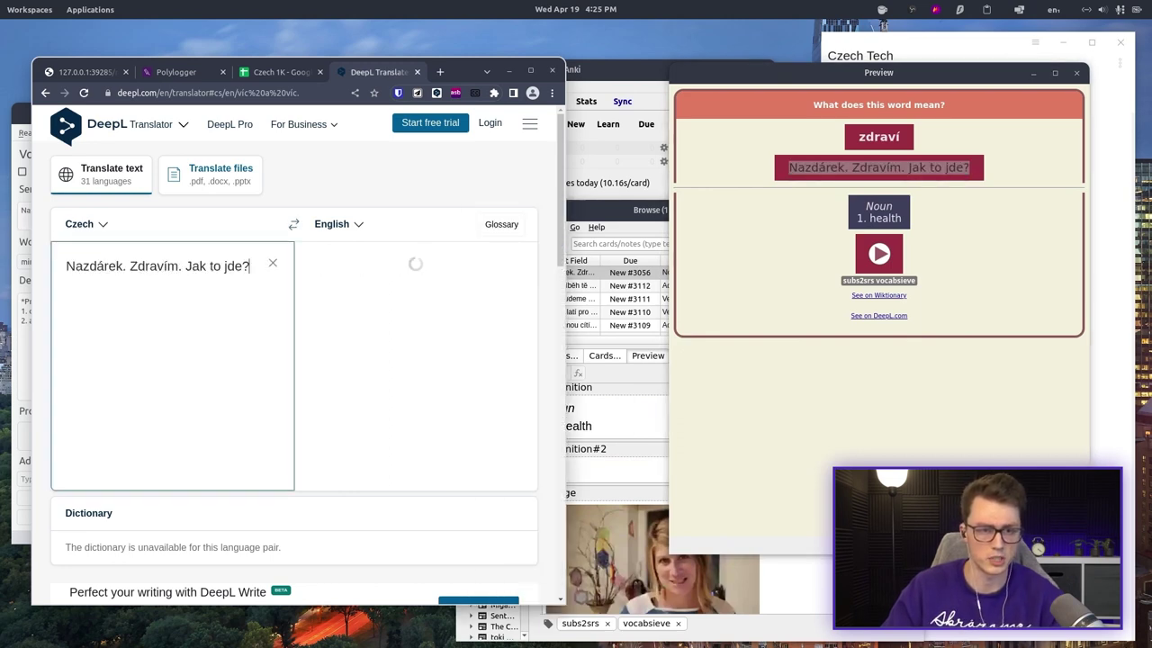
left_click(474, 472)
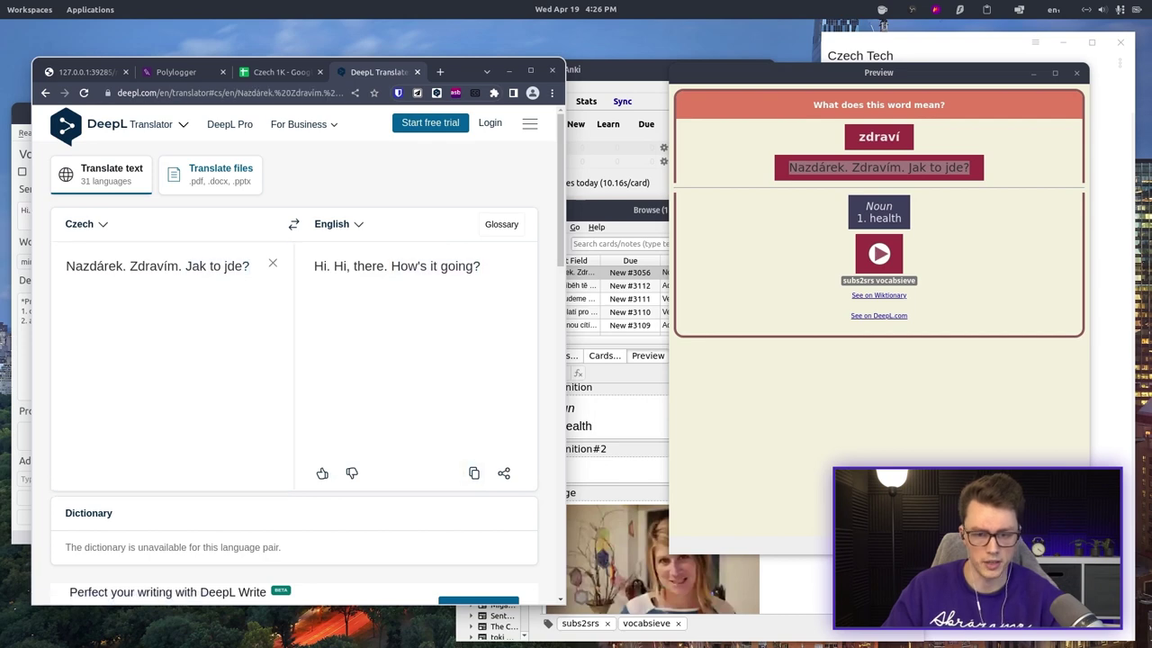
key("alt+Tab")
type("Hi. Hi, there. How's it going?")
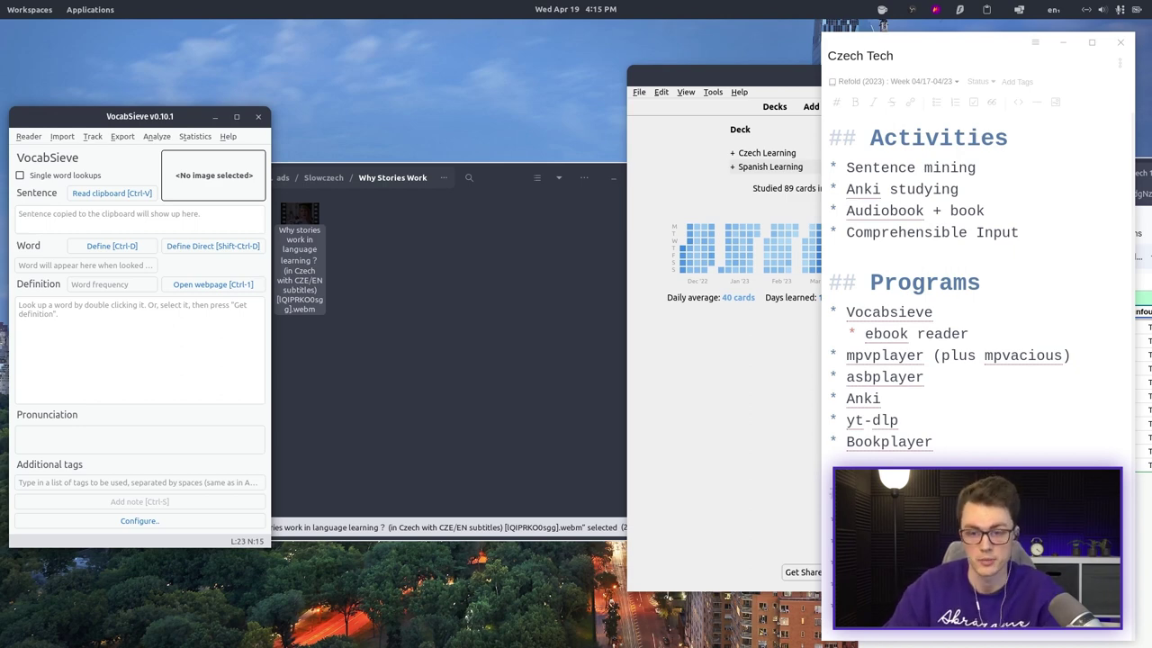
Play the downloaded video and look up zdraví from 'Nazdárek. Zdravím. Jak to jde?' in VocabSieve.
key("alt+Tab")
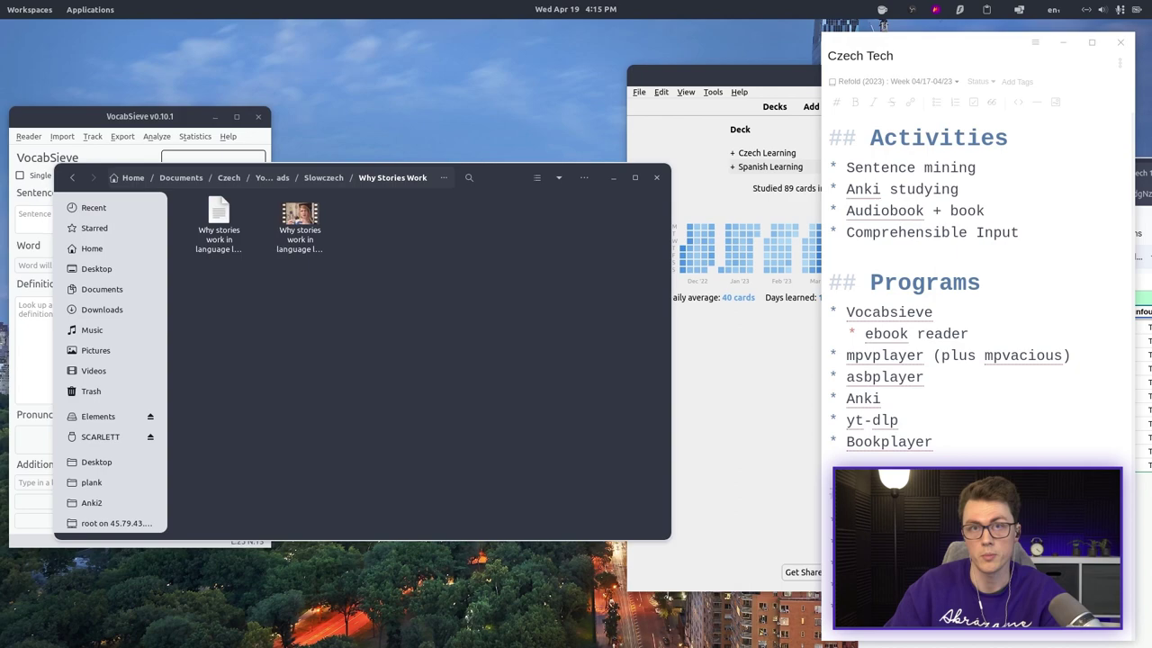
key("Right")
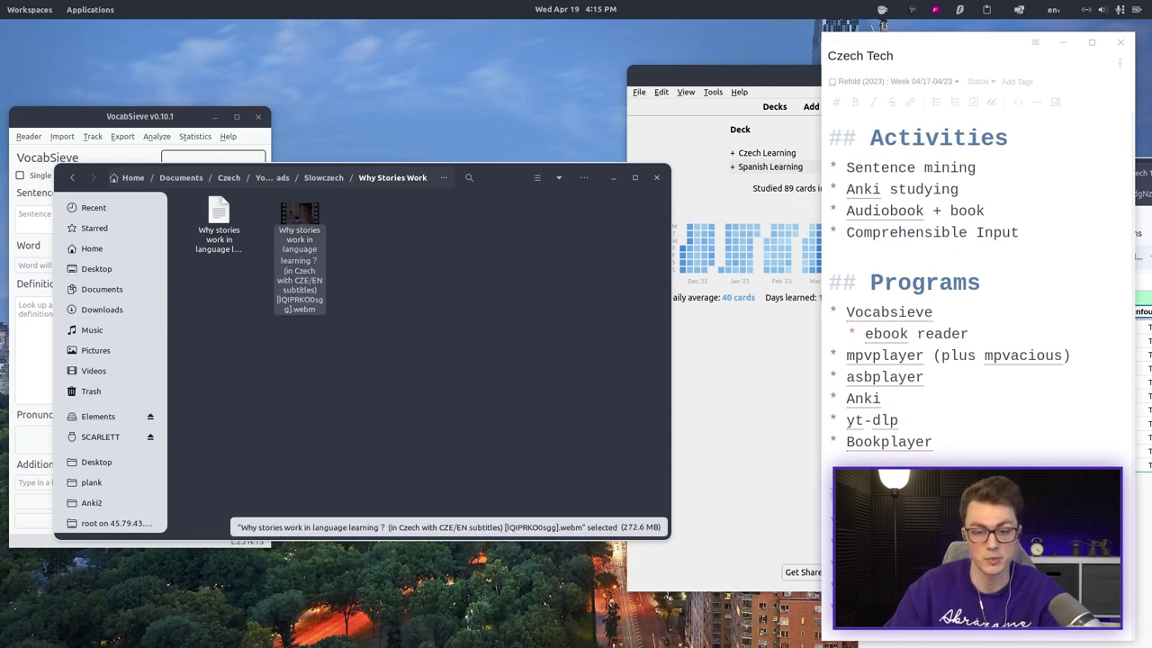
key("Return")
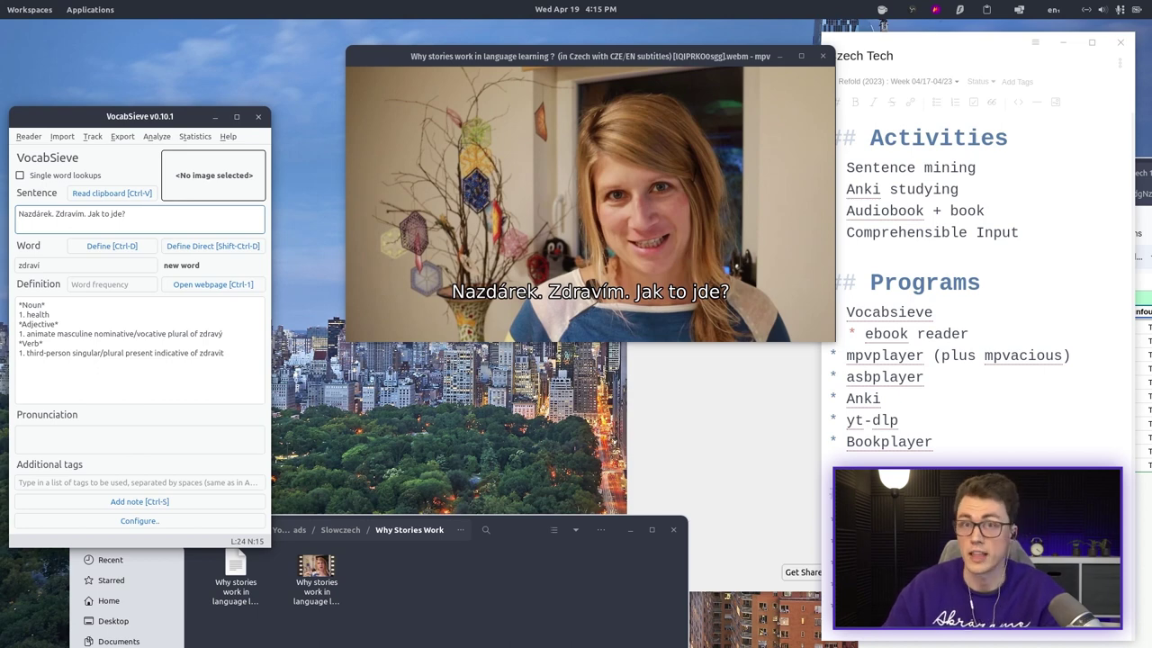
key("ctrl+shift+d")
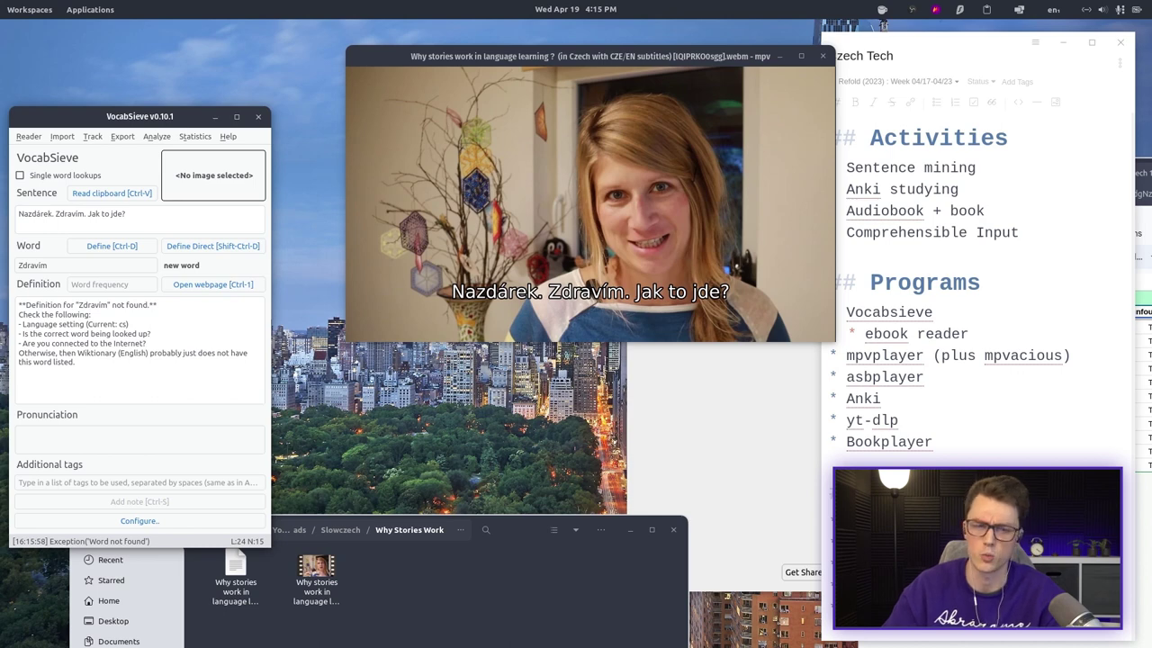
key("ctrl+d")
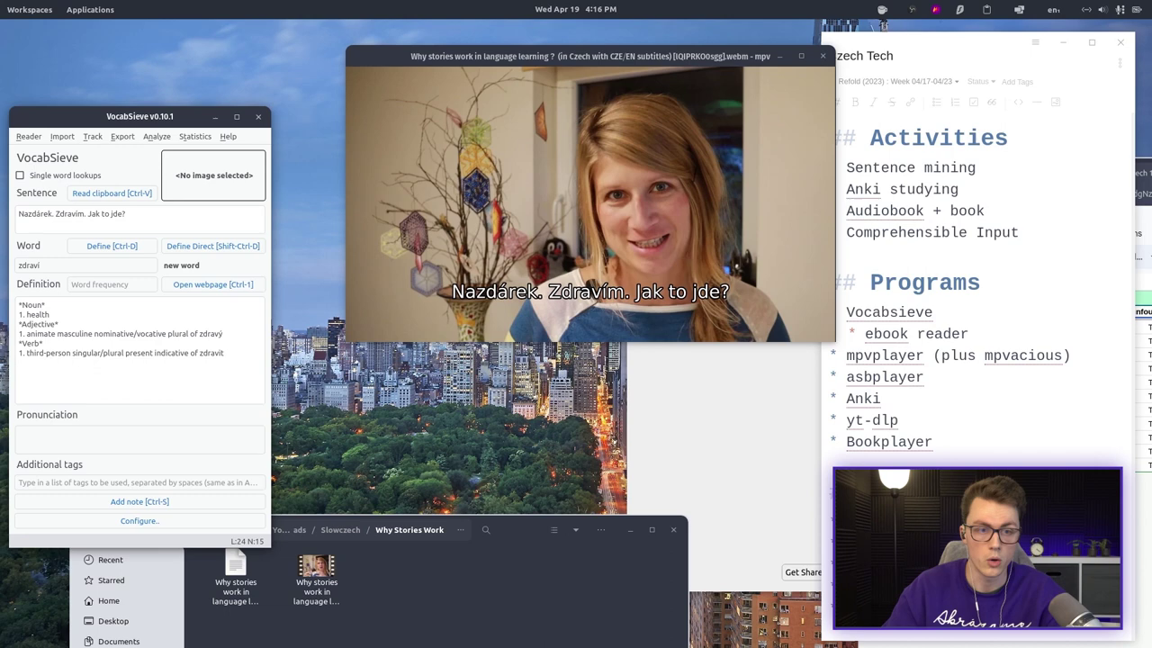
left_click_drag(591, 198, 540, 200)
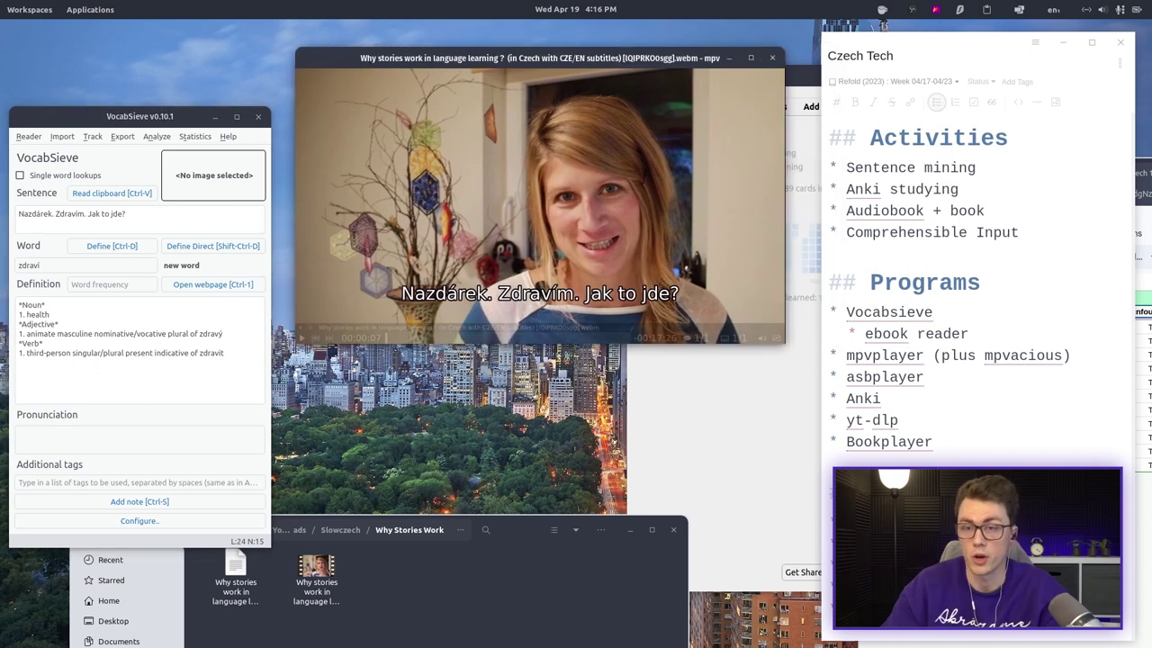
Save the zdraví note, attach the mpvacious audio and snapshot, and preview the card.
key("alt+Tab")
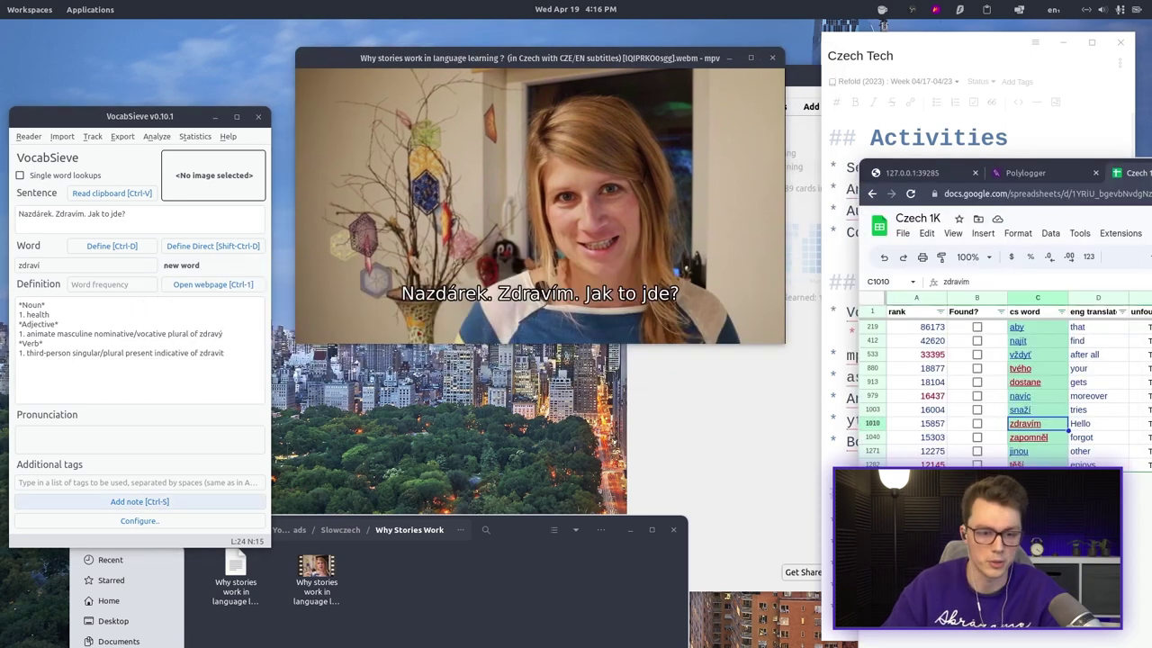
key("ctrl+s")
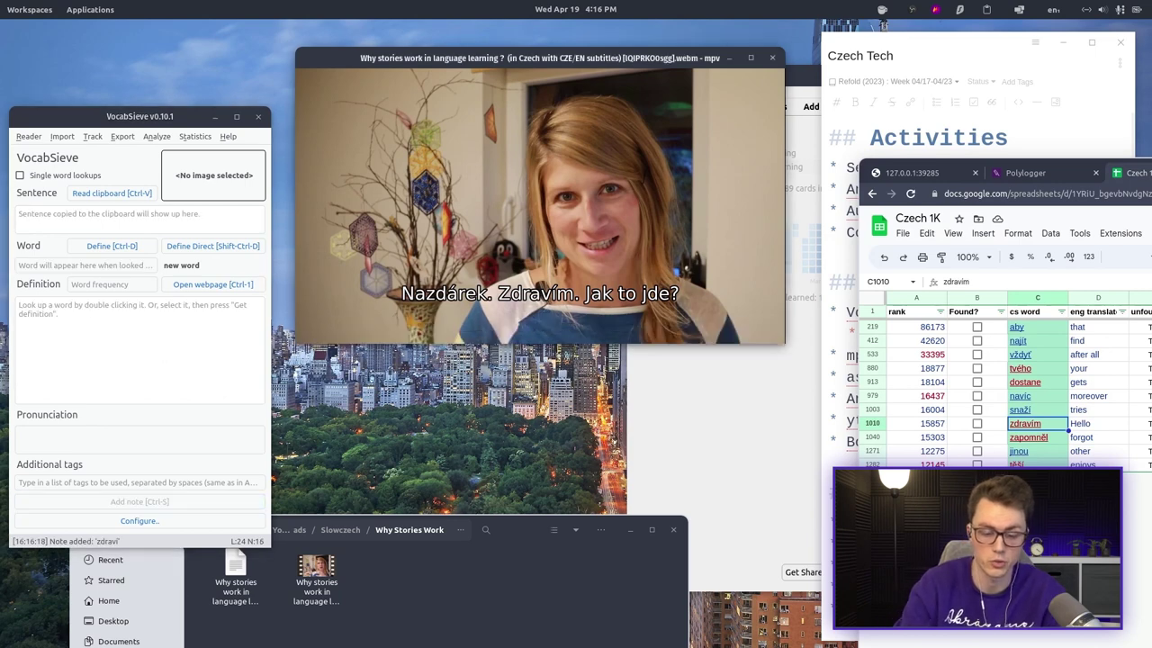
key("ctrl+m")
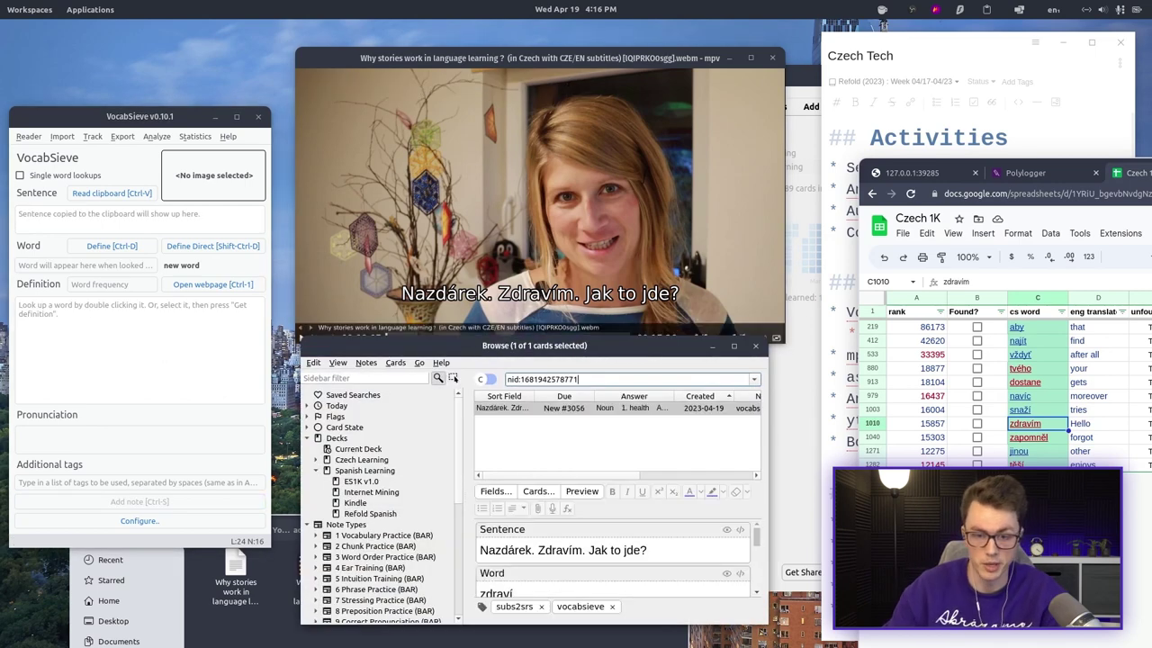
scroll(612, 558, "down", 5)
scroll(612, 558, "down", 3)
scroll(612, 558, "down", 3)
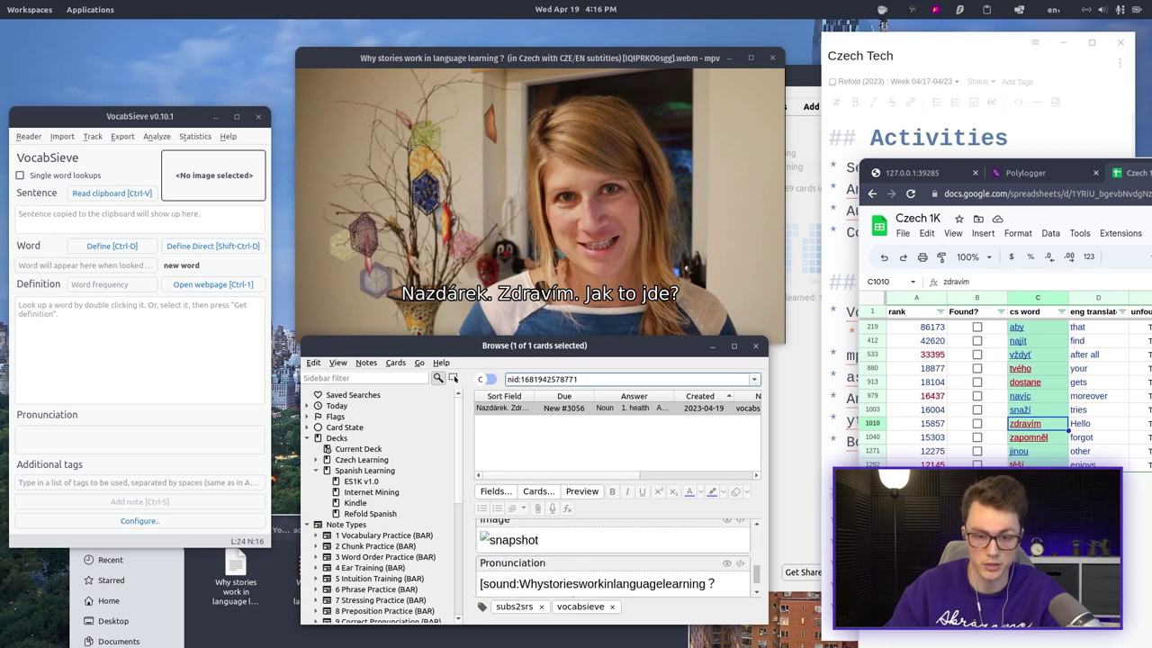
scroll(612, 558, "down", 2)
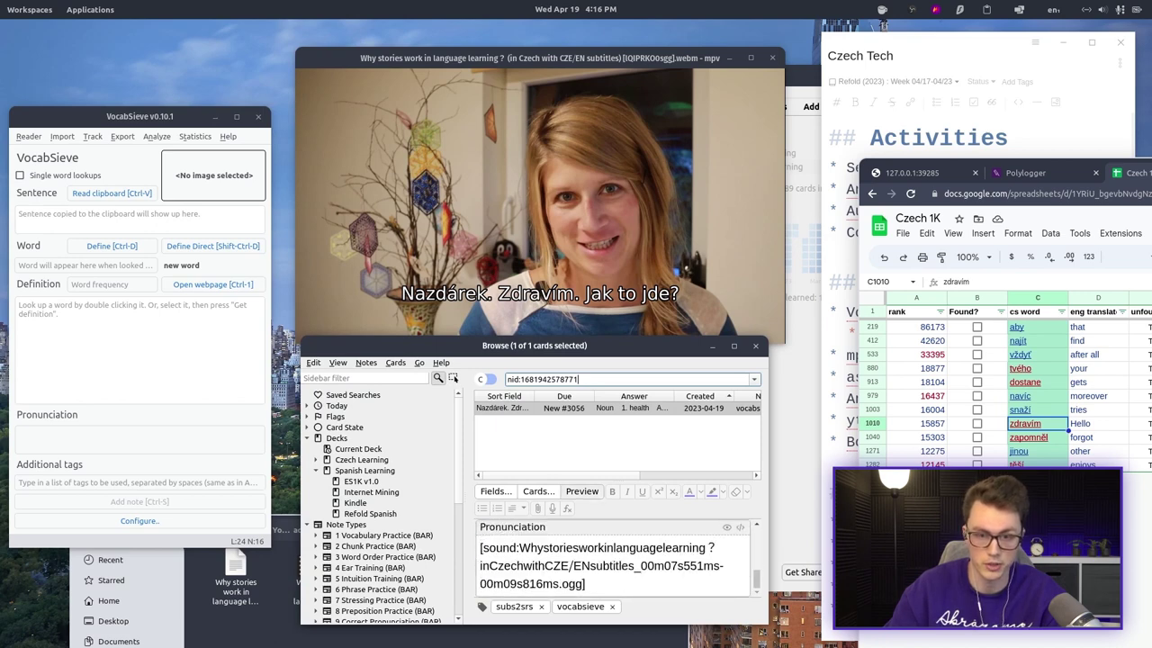
left_click(581, 491)
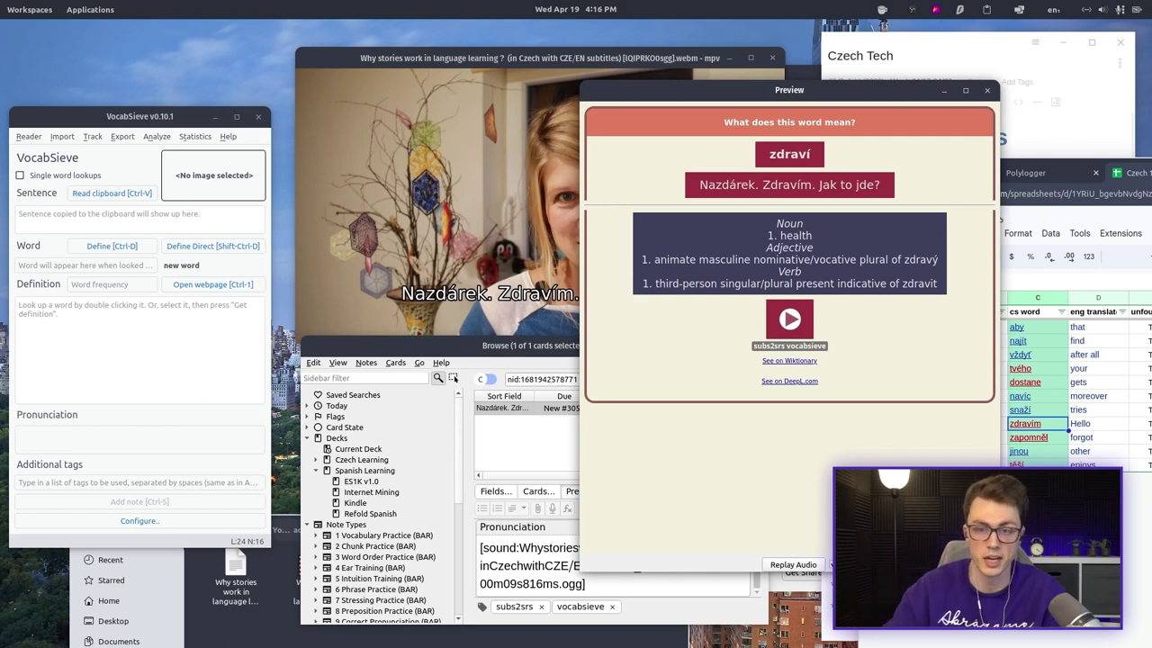
left_click(987, 90)
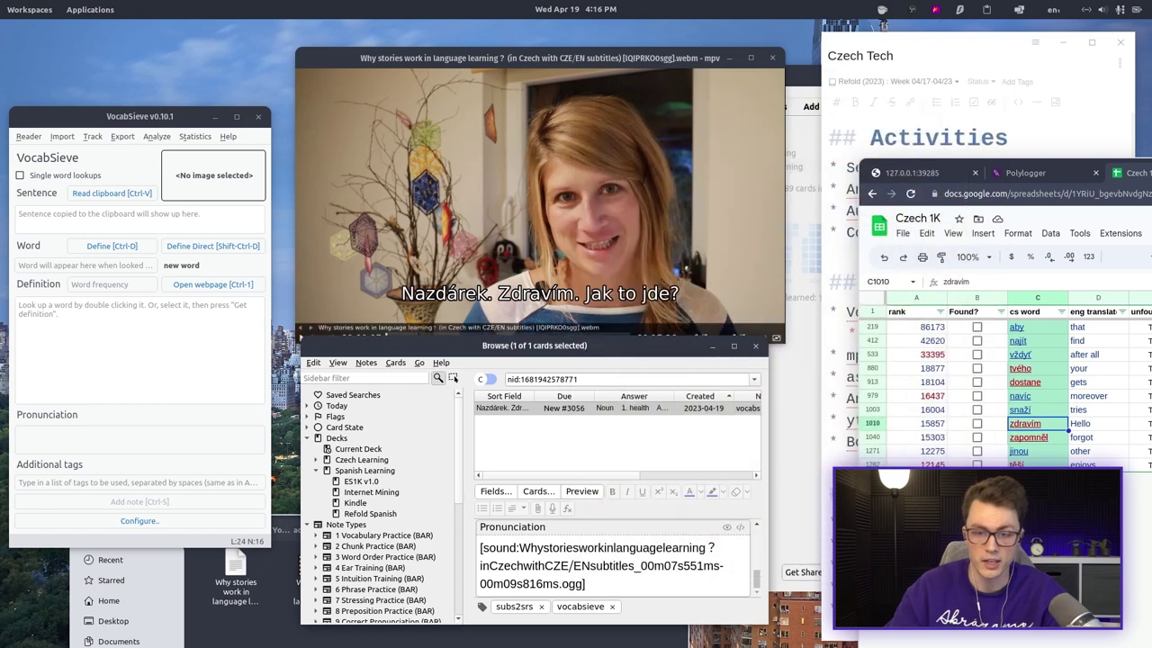
Close the Anki browser and highlight Vocabsieve, mpvplayer, Anki and yt-dlp in Joplin's programs list.
left_click(755, 345)
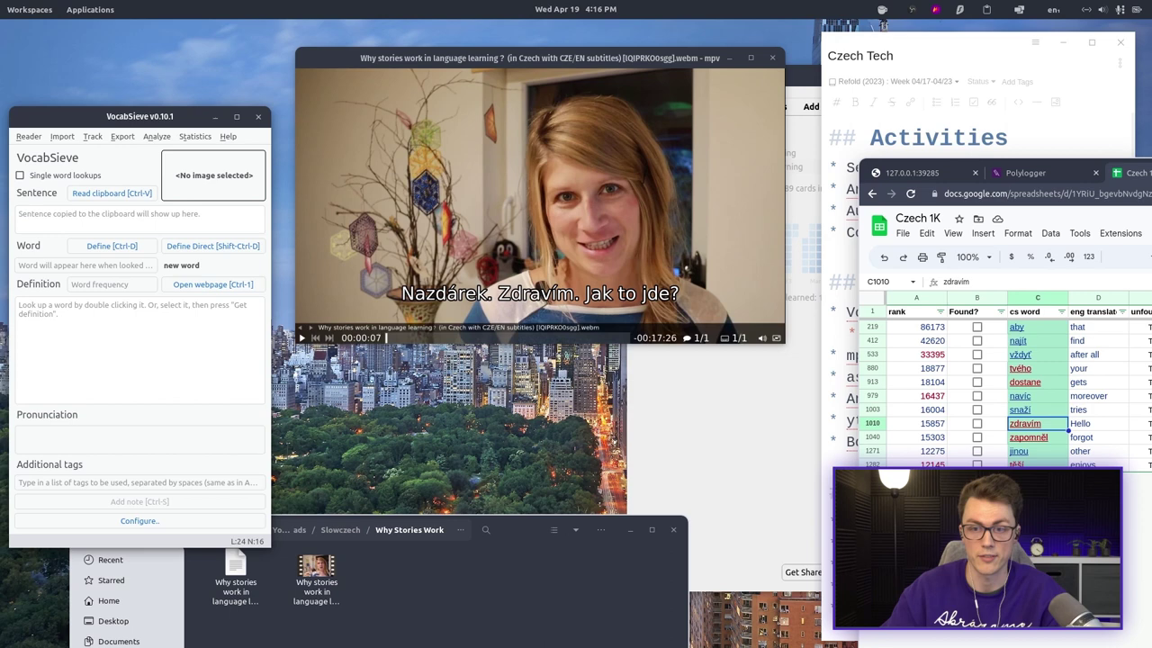
key("alt+Tab")
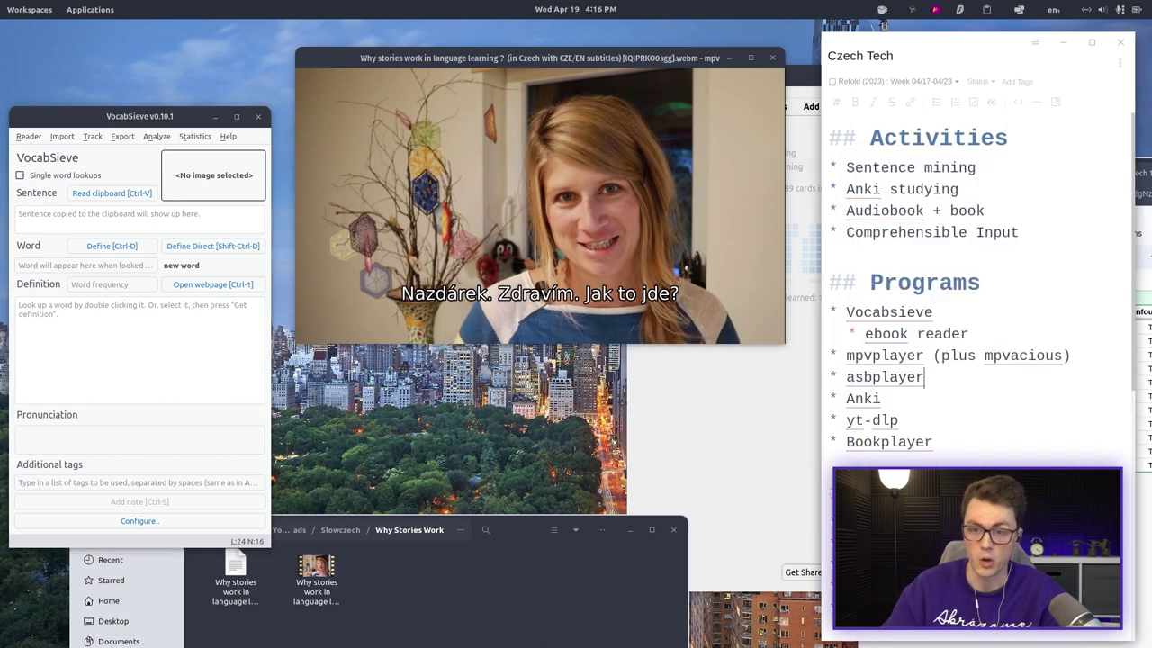
key("ctrl+shift+Left")
key("ctrl+shift+Left")
key("Down")
key("Down")
key("Down")
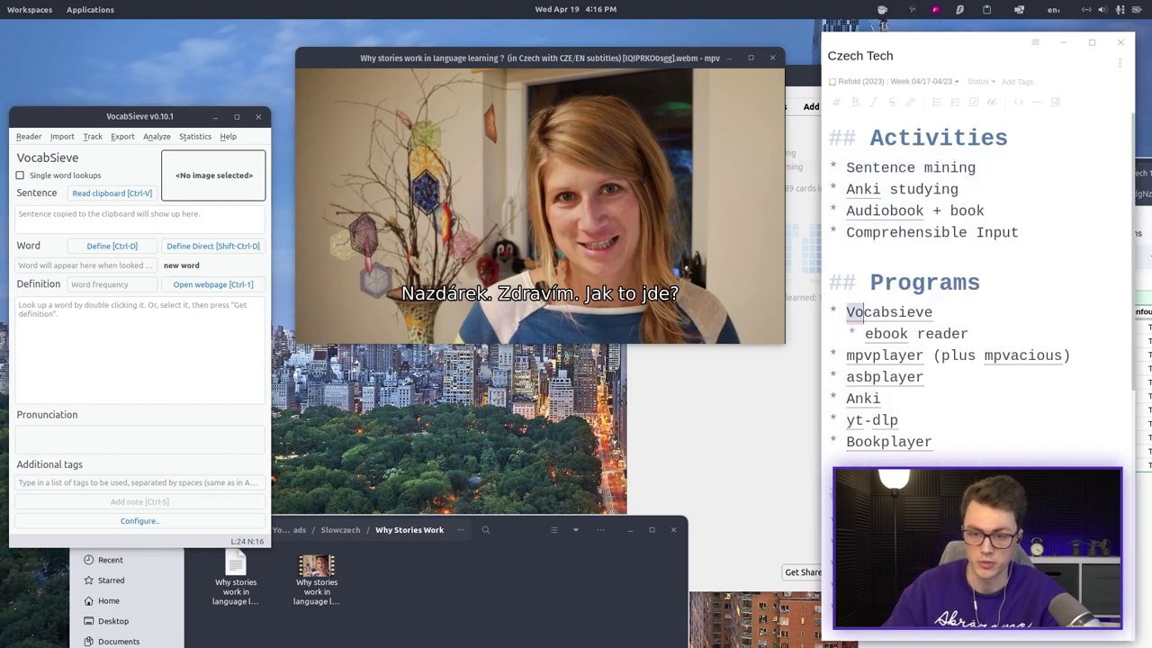
key("ctrl+shift+Right")
key("Down")
key("Down")
key("Home")
key("shift+End")
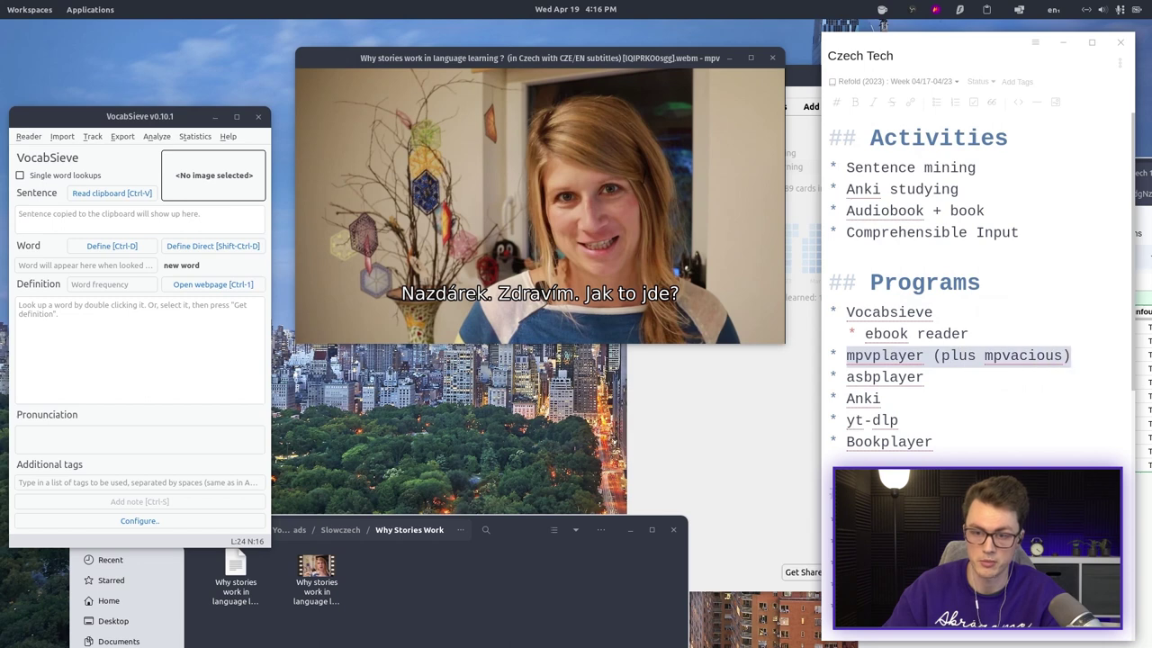
key("Down")
key("Down")
key("shift+Home")
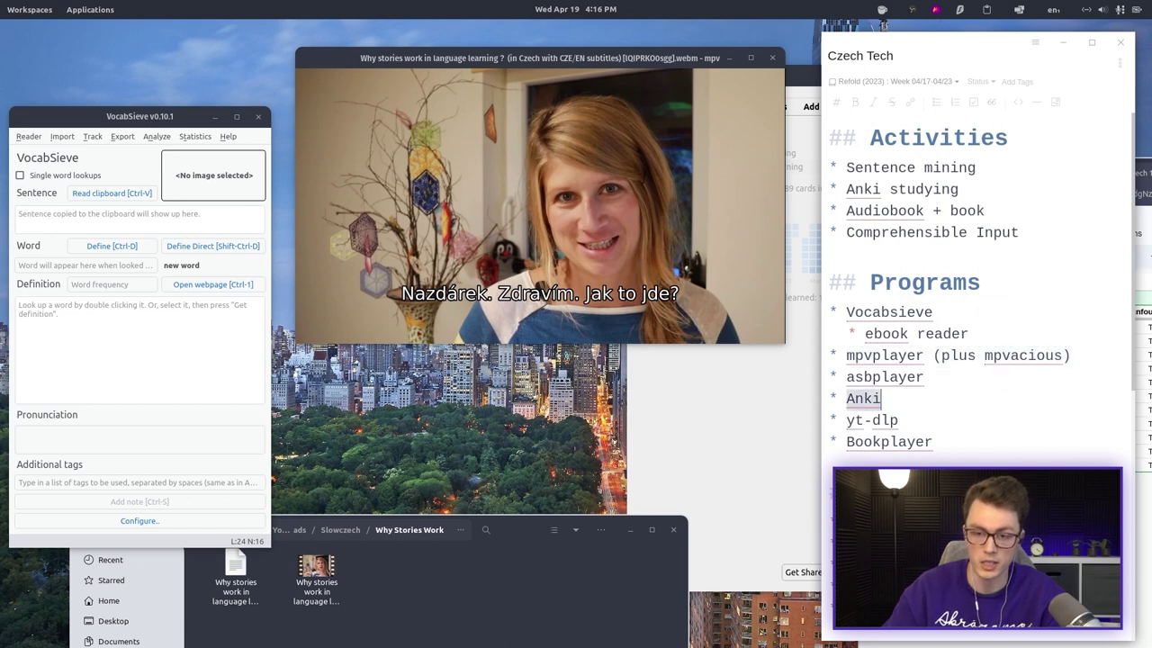
key("Down")
key("shift+End")
key("End")
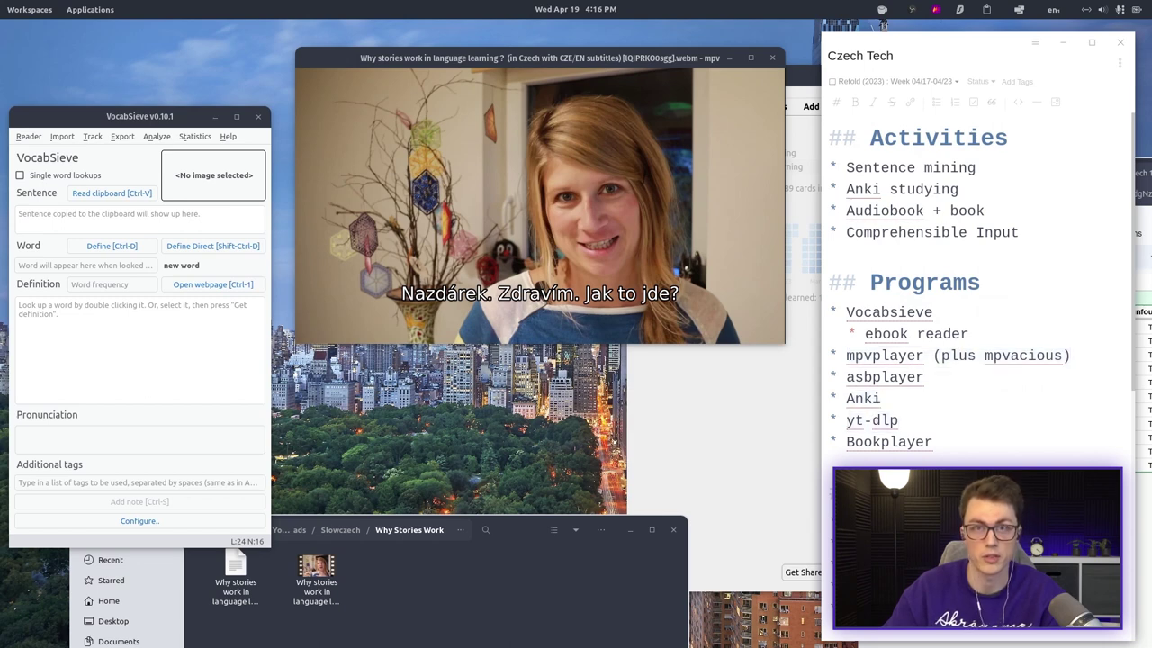
Open the lesson's Czech .cs.vtt subtitle file in a text editor and narrow its window.
left_click_drag(540, 529, 562, 439)
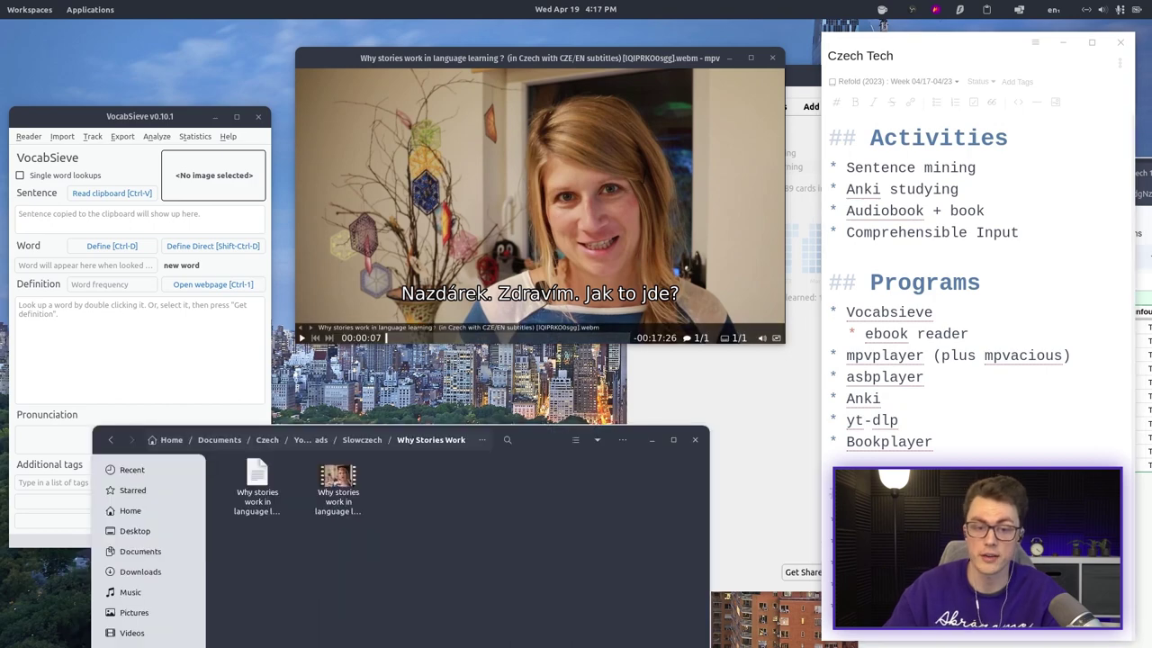
left_click(257, 477)
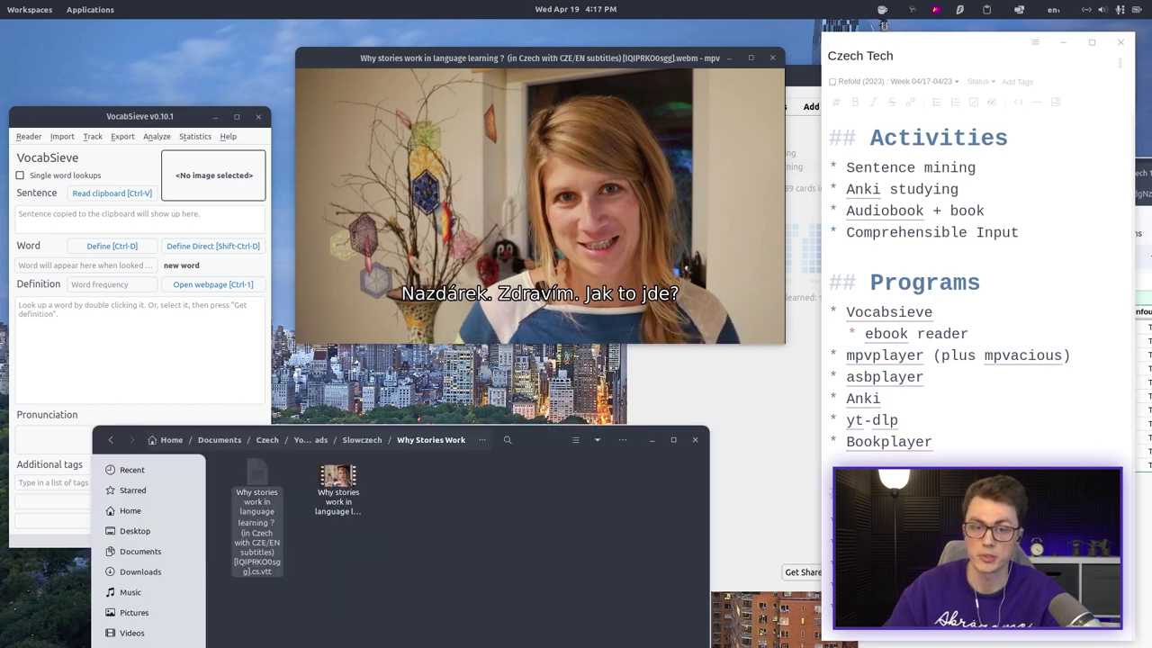
double_click(258, 477)
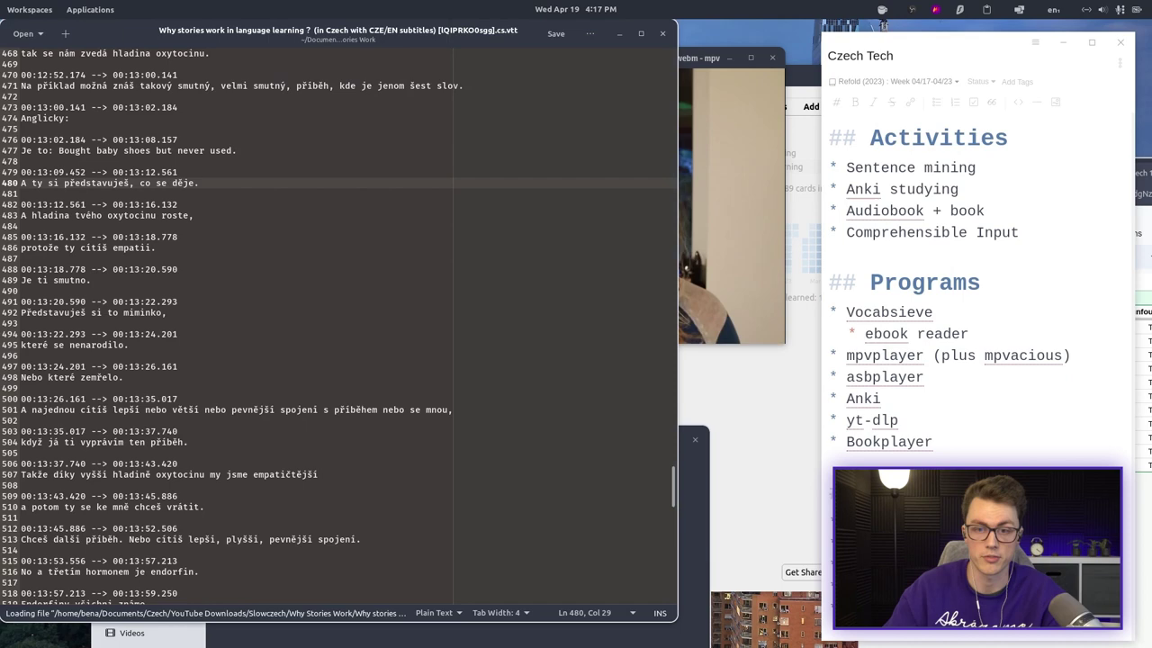
left_click_drag(678, 360, 433, 360)
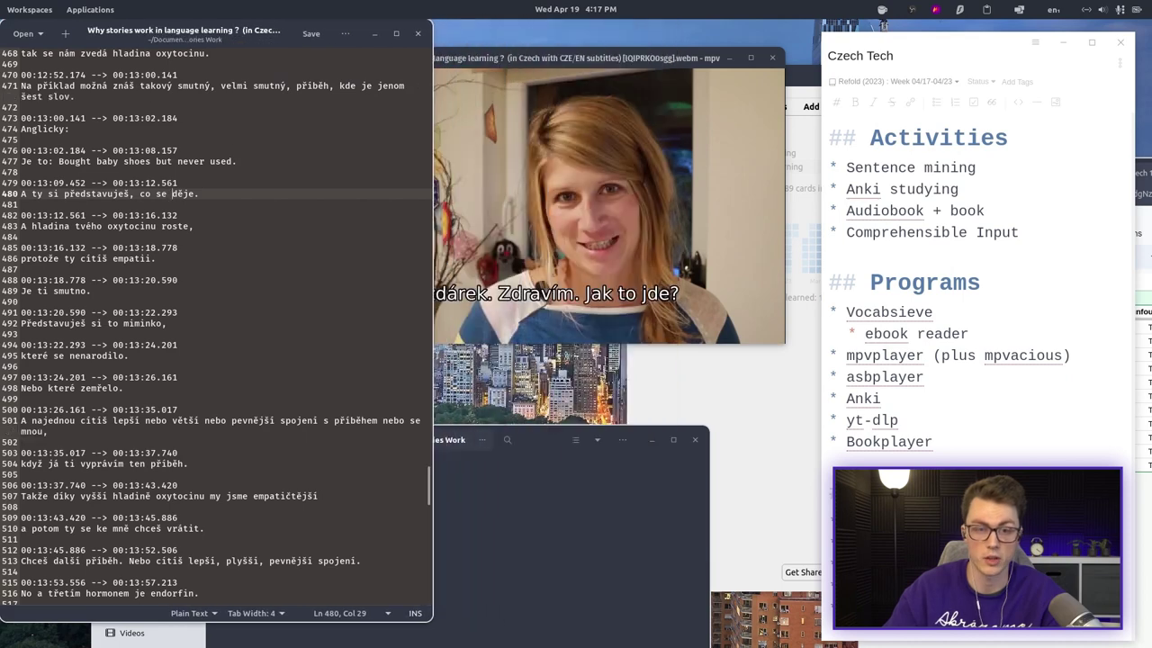
Close the subtitle text editor, the mpv player and the file manager.
left_click(417, 33)
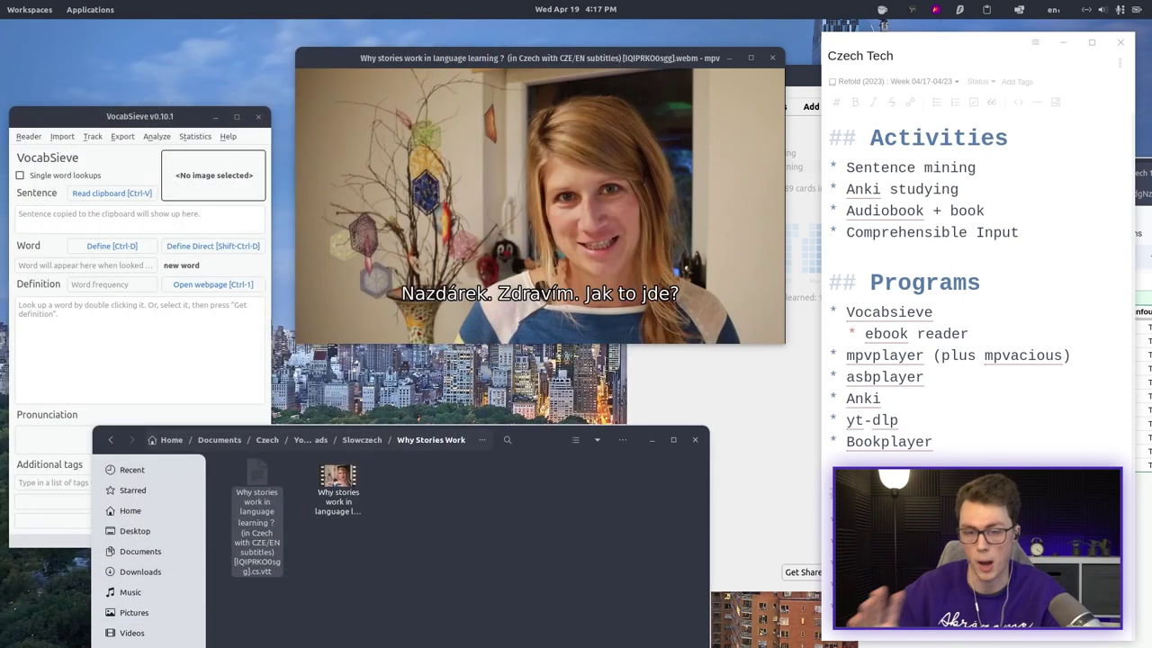
key("q")
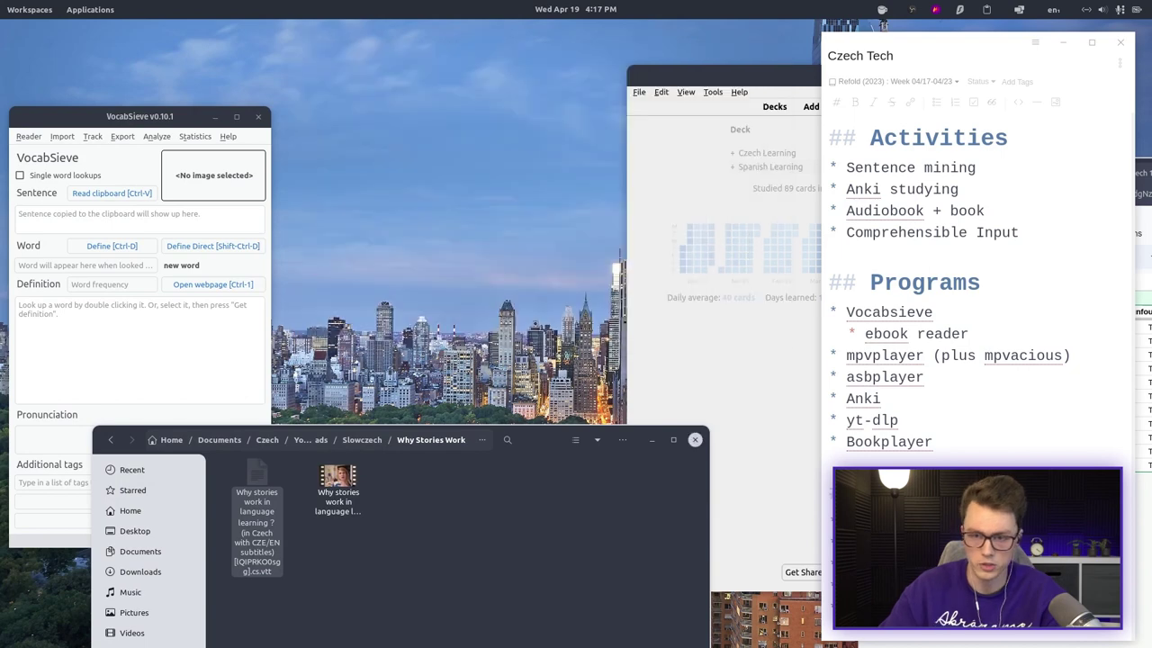
key("ctrl+w")
Show the Czech Learning deck's 378 learned cards in Anki, then return to the deck list.
key("alt+Tab")
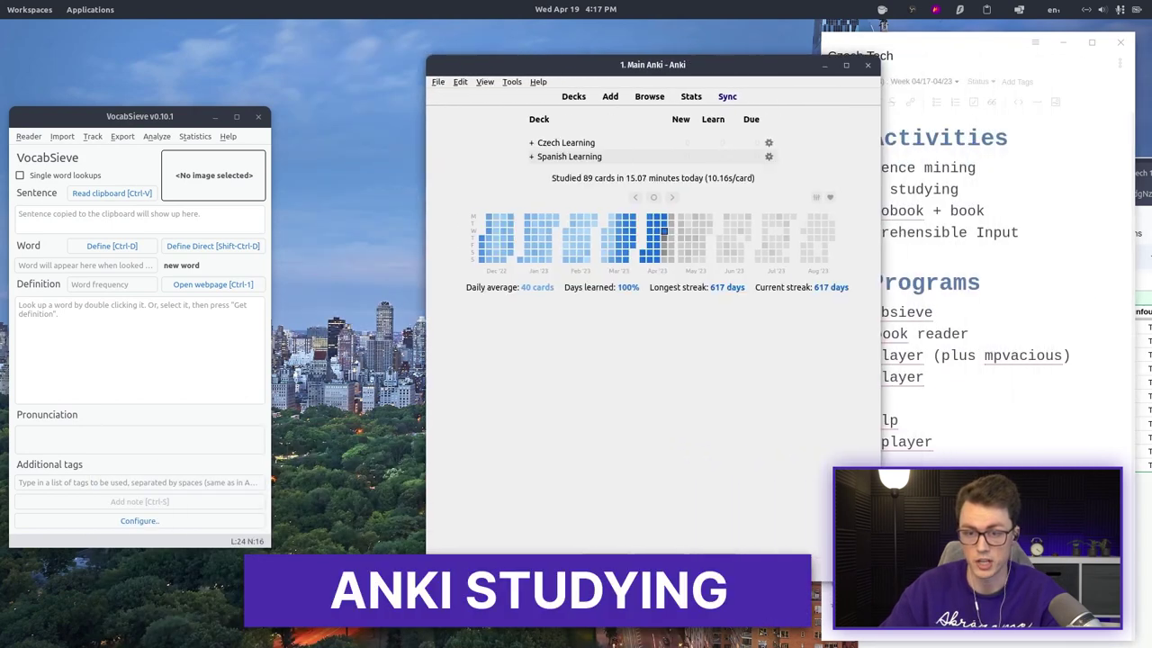
key("alt+Tab")
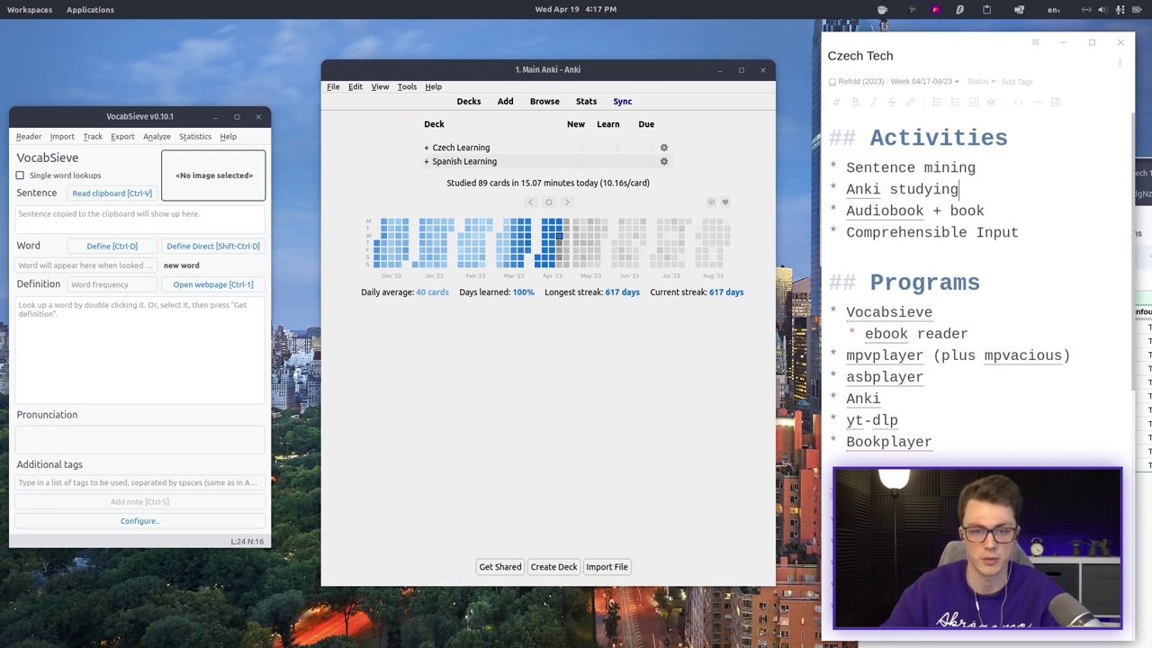
left_click(460, 148)
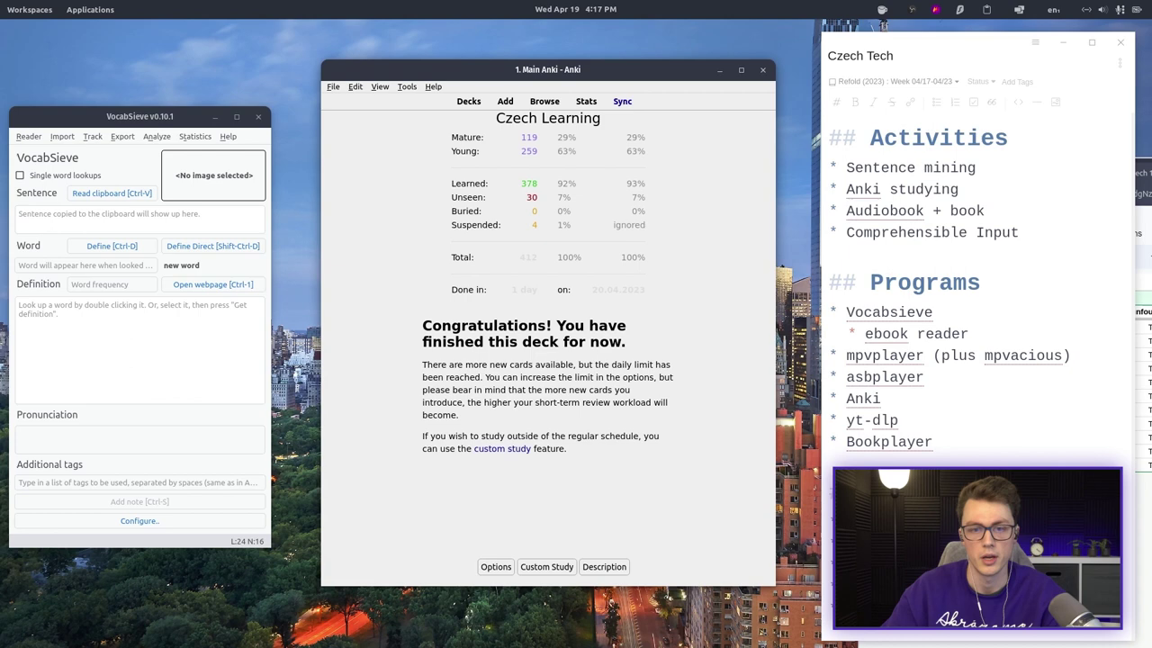
double_click(528, 183)
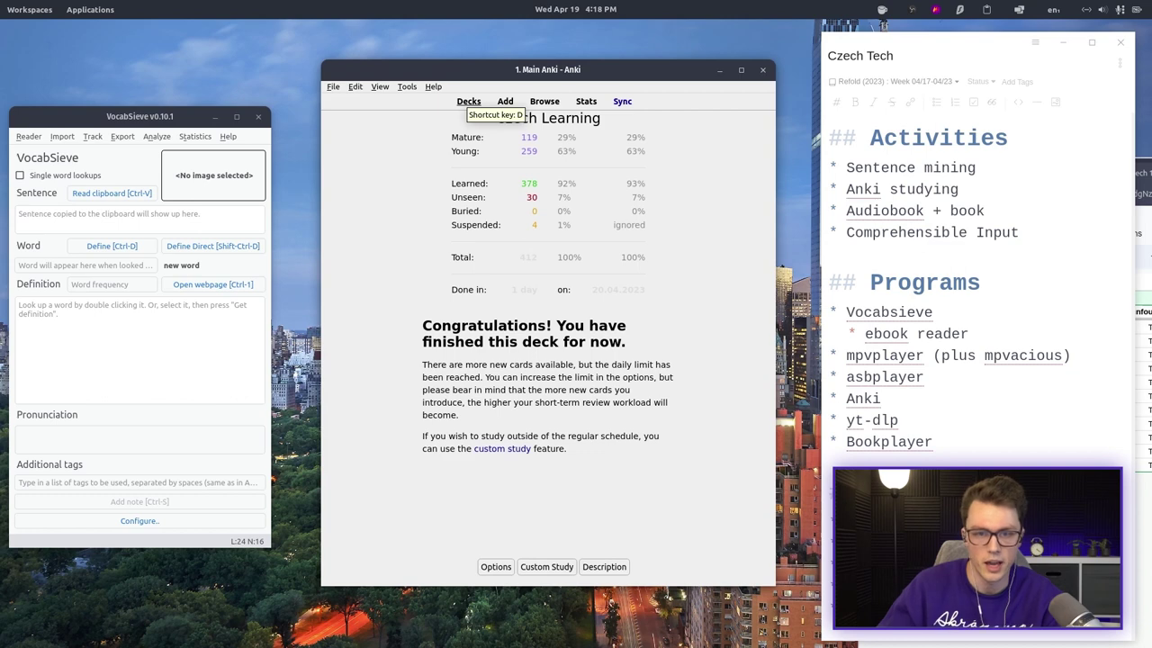
left_click(468, 101)
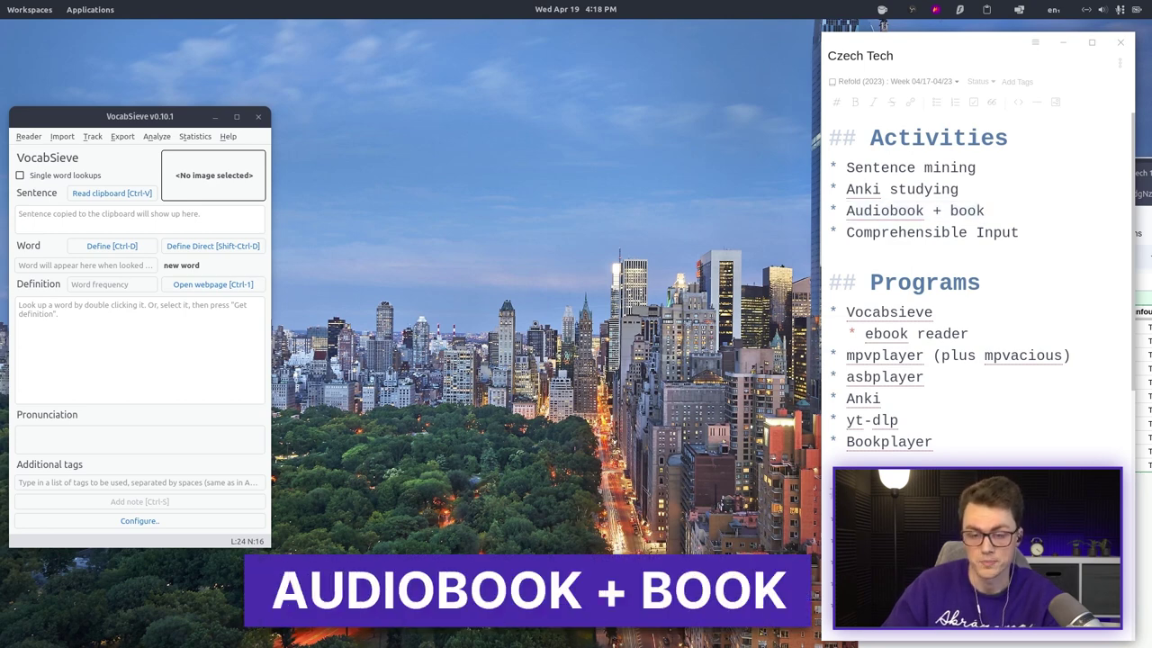
Center the browser on VocabSieve Web Reader and open Harry Potter a Kámen mudrců at chapter fifteen.
key("alt+Tab")
key("alt+Tab")
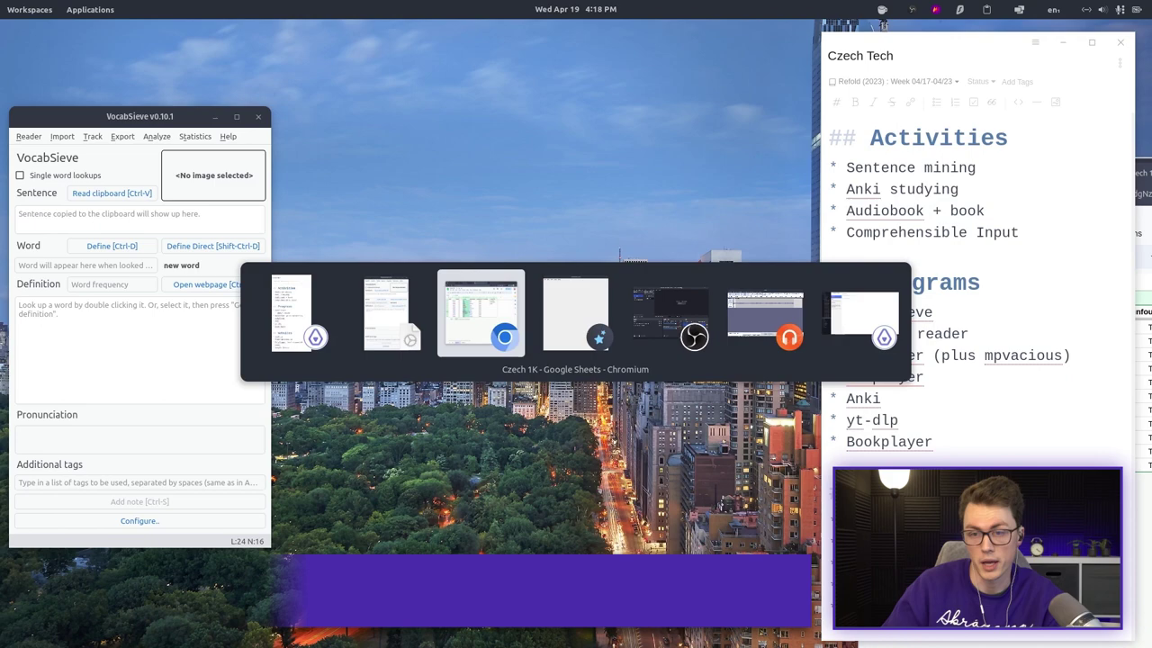
key("ctrl+1")
left_click_drag(1034, 163, 513, 63)
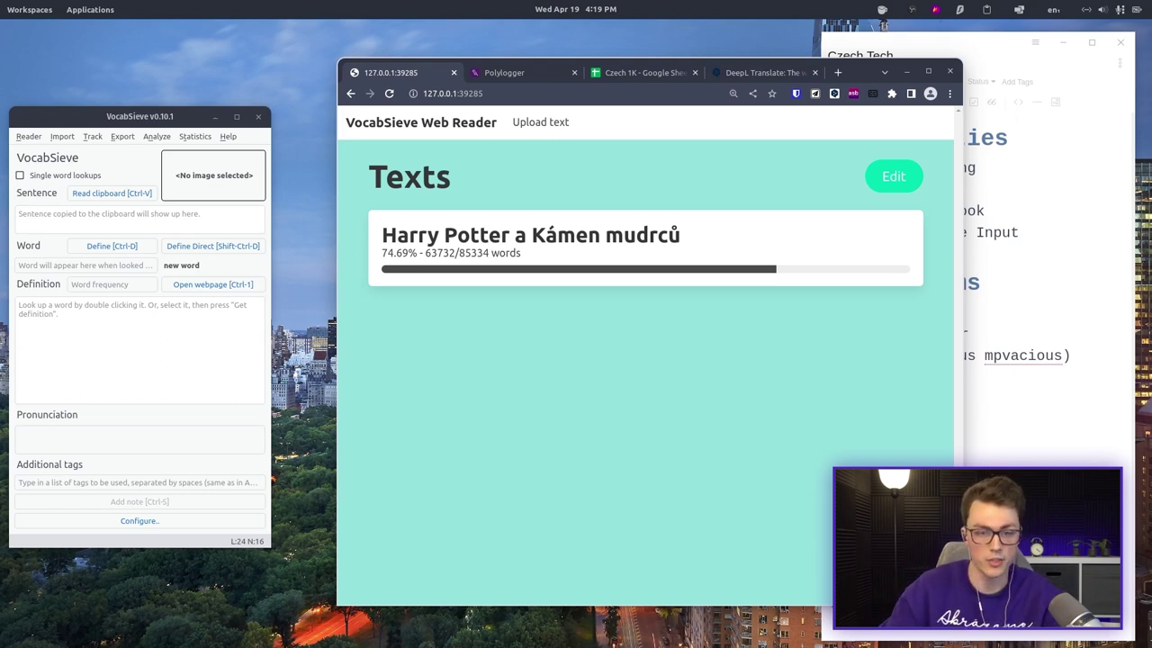
left_click(530, 235)
scroll(641, 357, "down", 2)
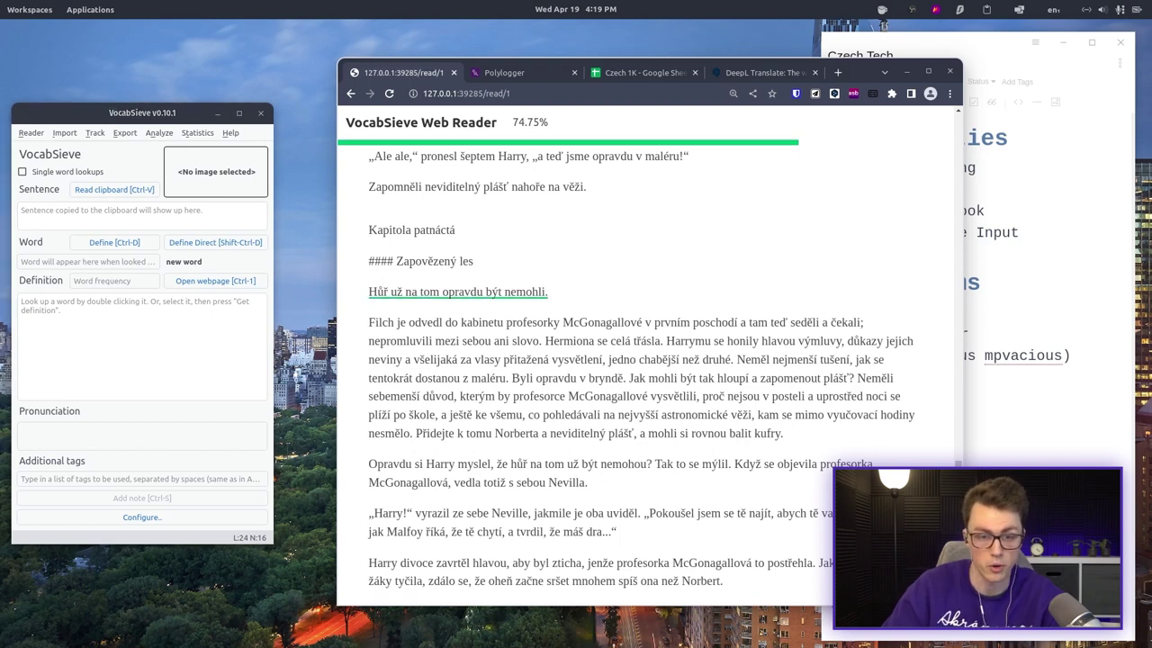
Send the reader sentences containing nemohli and mimo to VocabSieve for lookup.
left_click(525, 292)
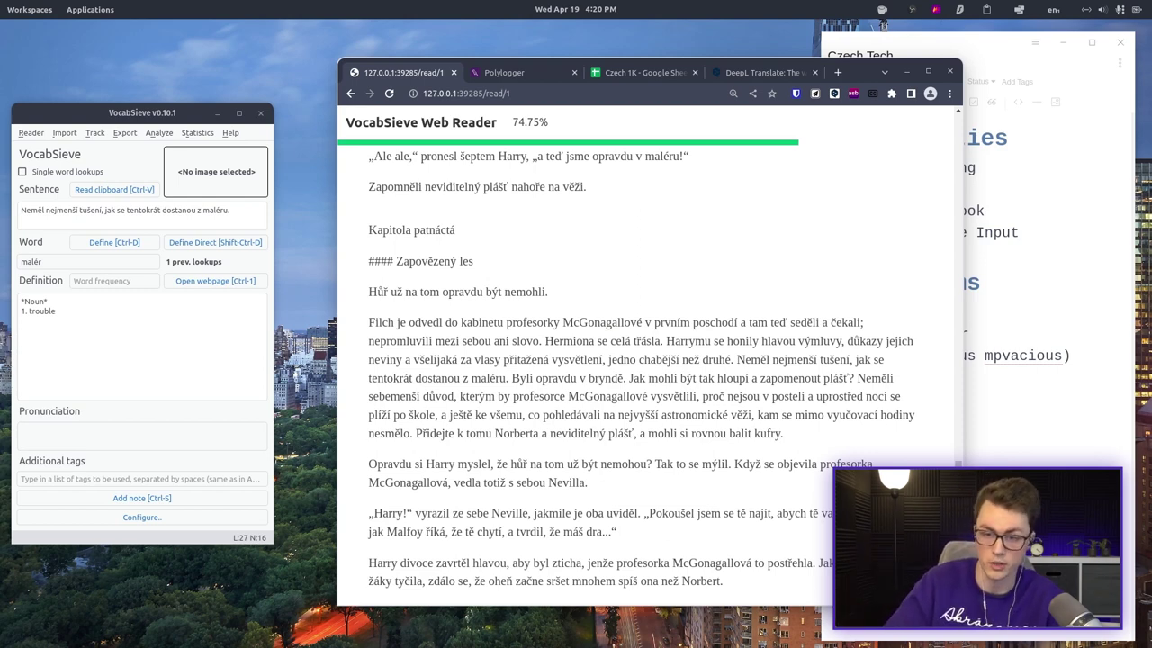
left_click(808, 415)
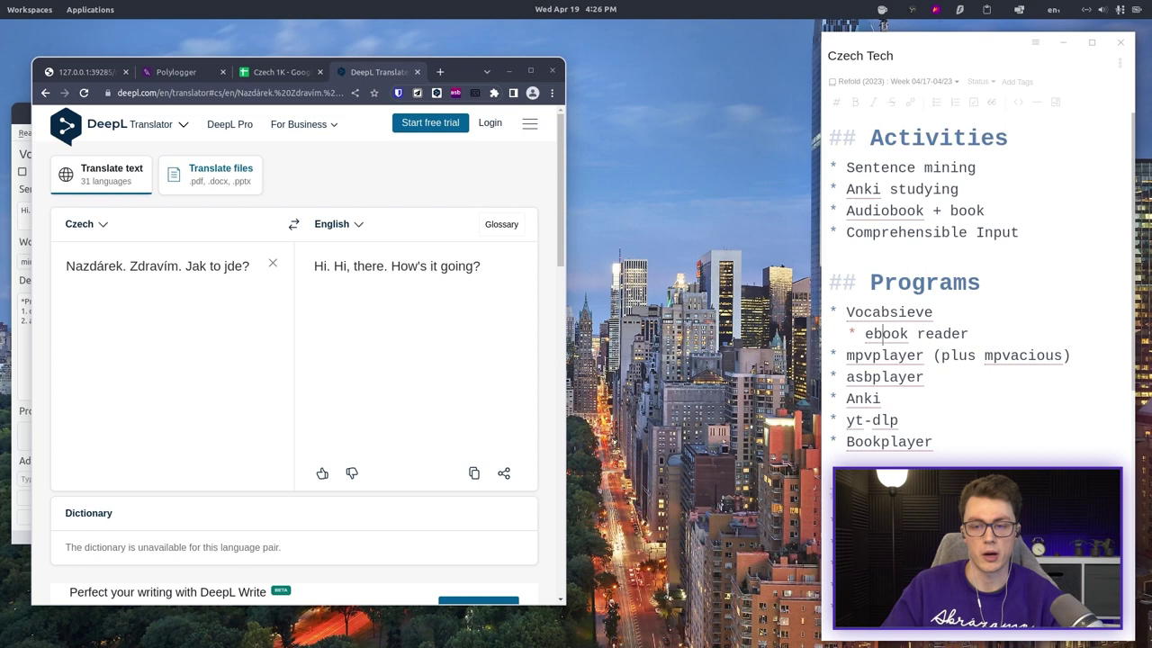
Go to the slowczech channel's Videos list on YouTube in a new tab.
key("Up")
key("Up")
key("Up")
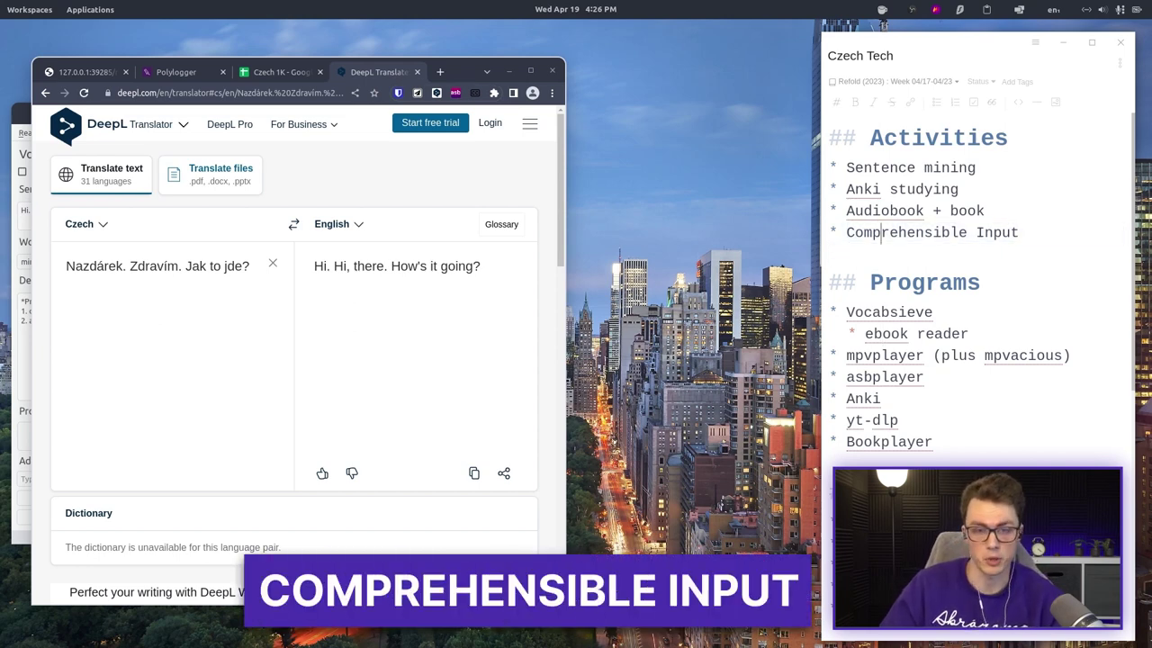
key("ctrl+t")
left_click(164, 364)
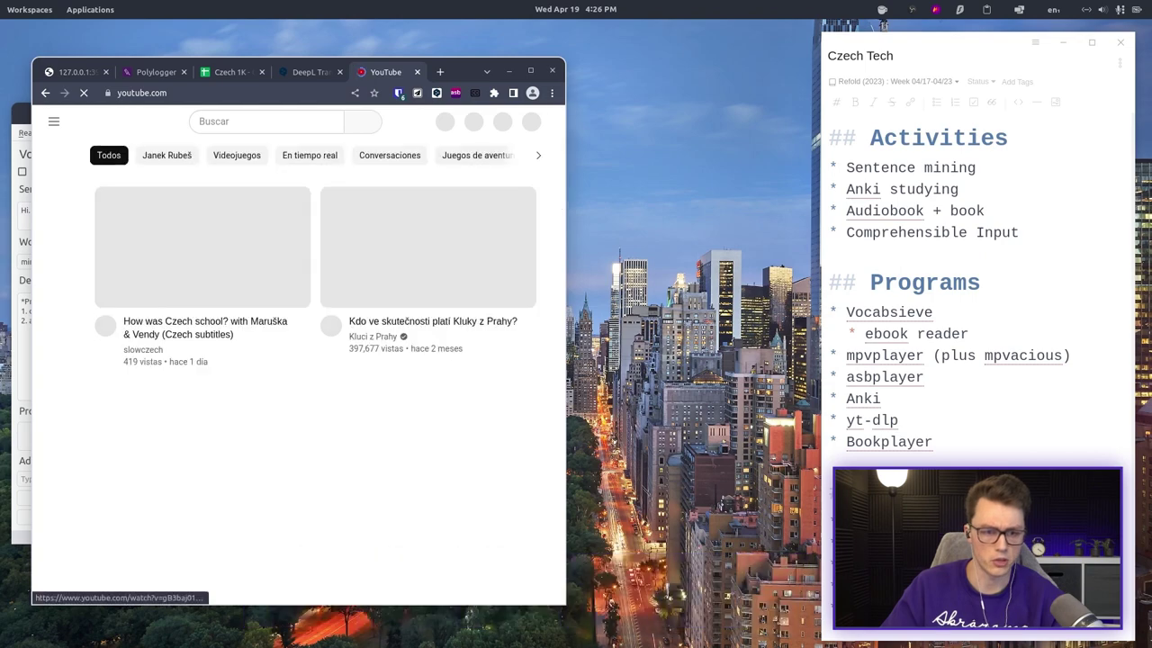
left_click(143, 349)
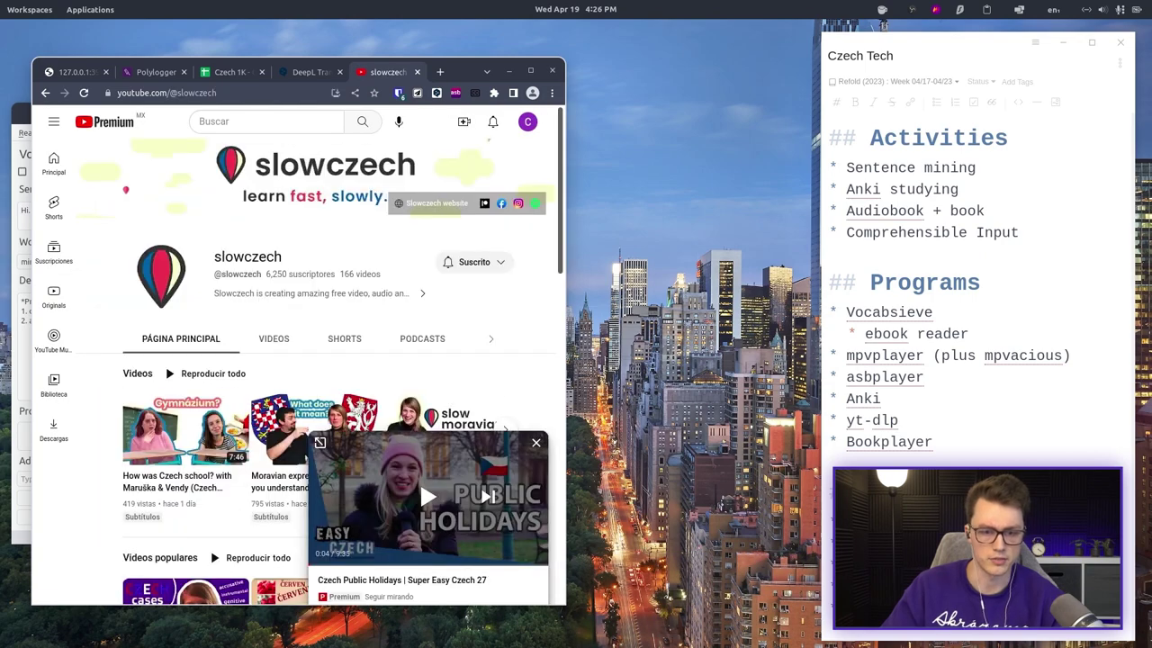
left_click(273, 337)
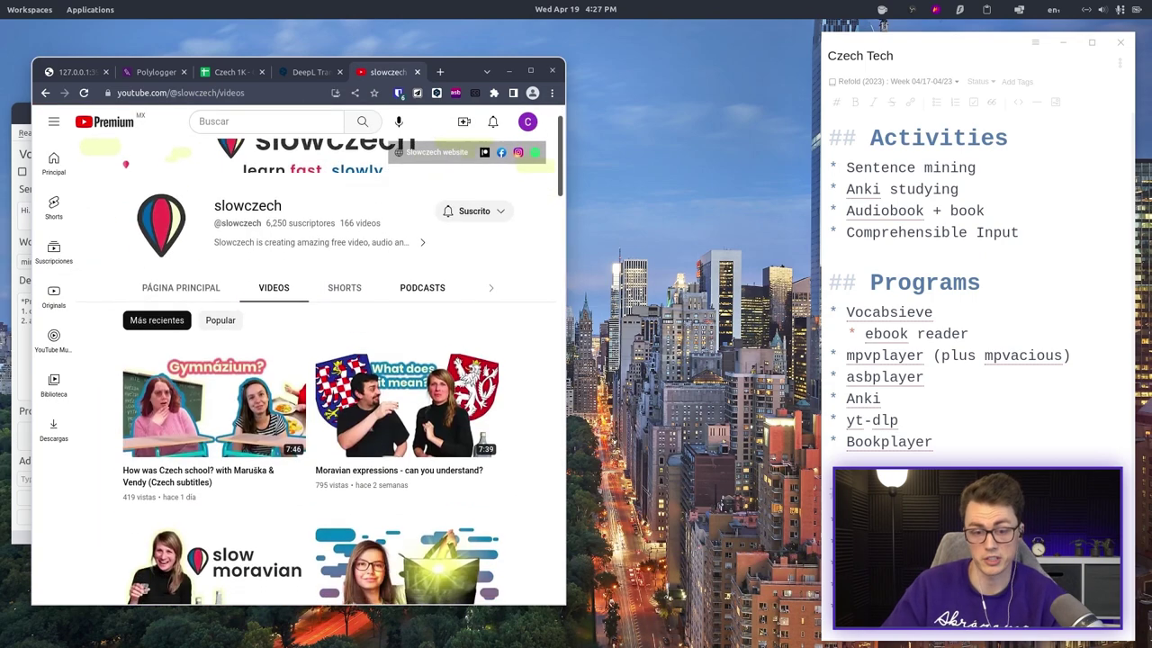
Place the browser beside VocabSieve and open the 'What's in my bag? with Vendy' video.
scroll(297, 378, "down", 4)
scroll(297, 378, "down", 1)
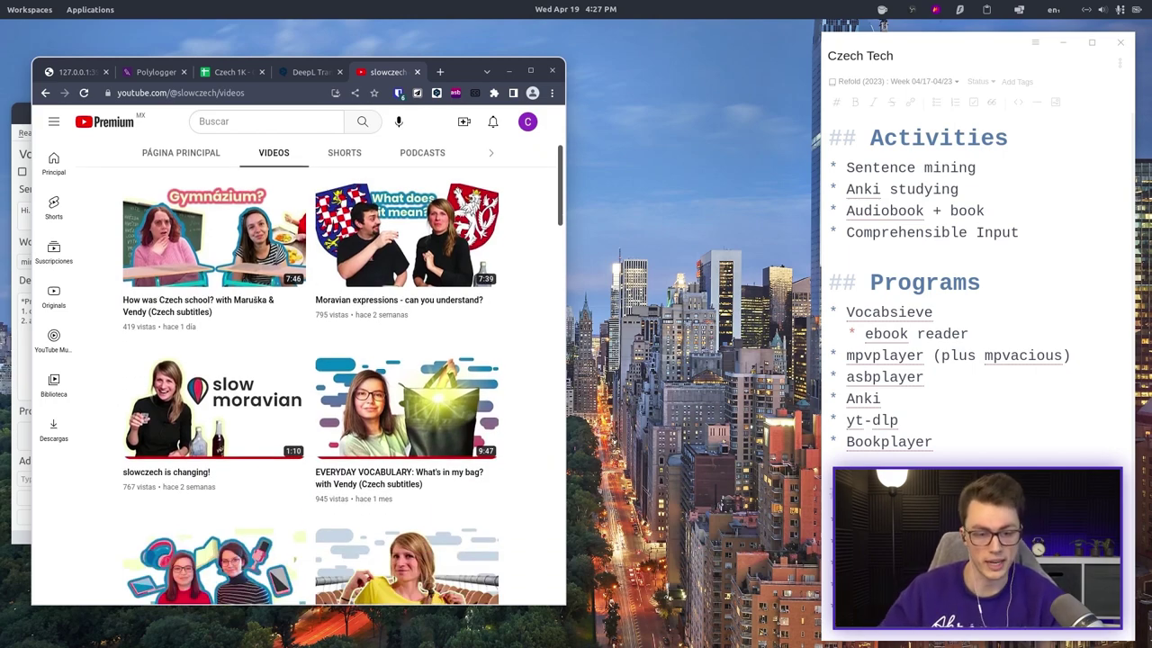
left_click_drag(464, 71, 690, 84)
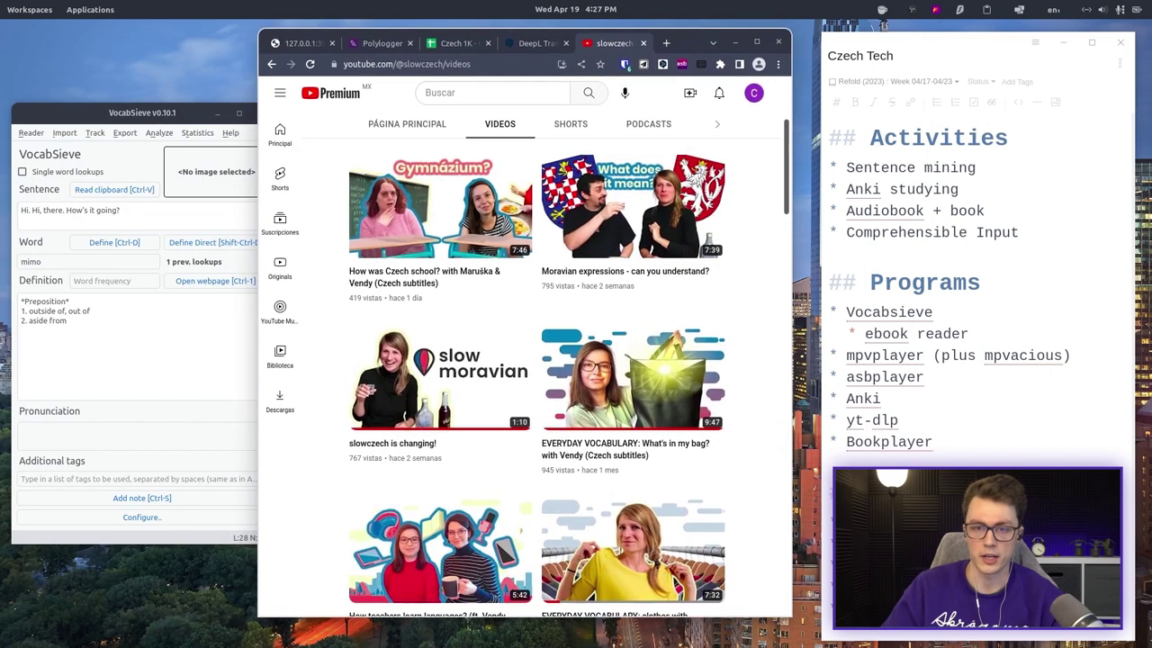
left_click_drag(690, 84, 706, 46)
left_click(648, 378)
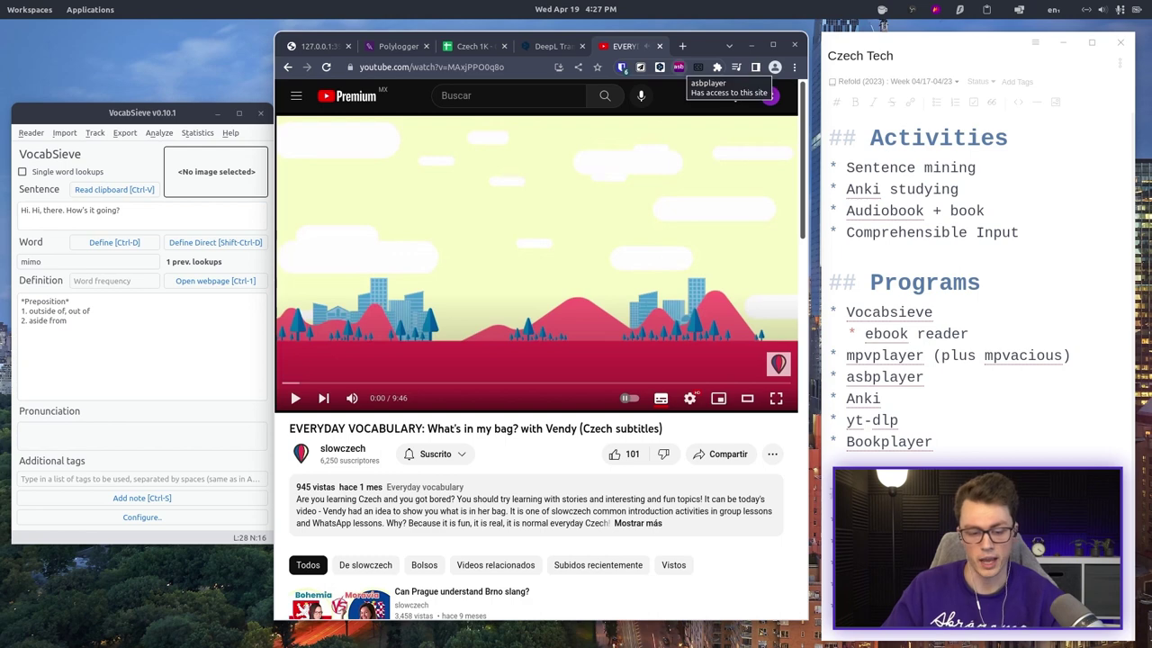
Bring up asbplayer's Czech subtitle track prompt, with freesubtitles.ai opened in another tab.
left_click(679, 67)
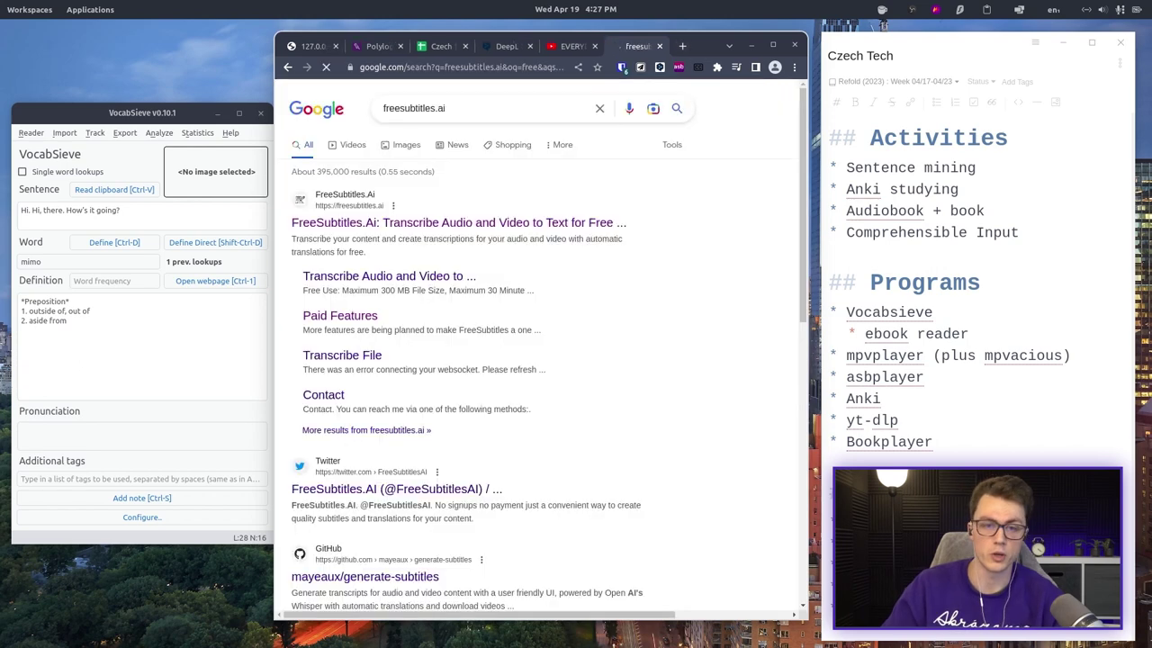
left_click(405, 224)
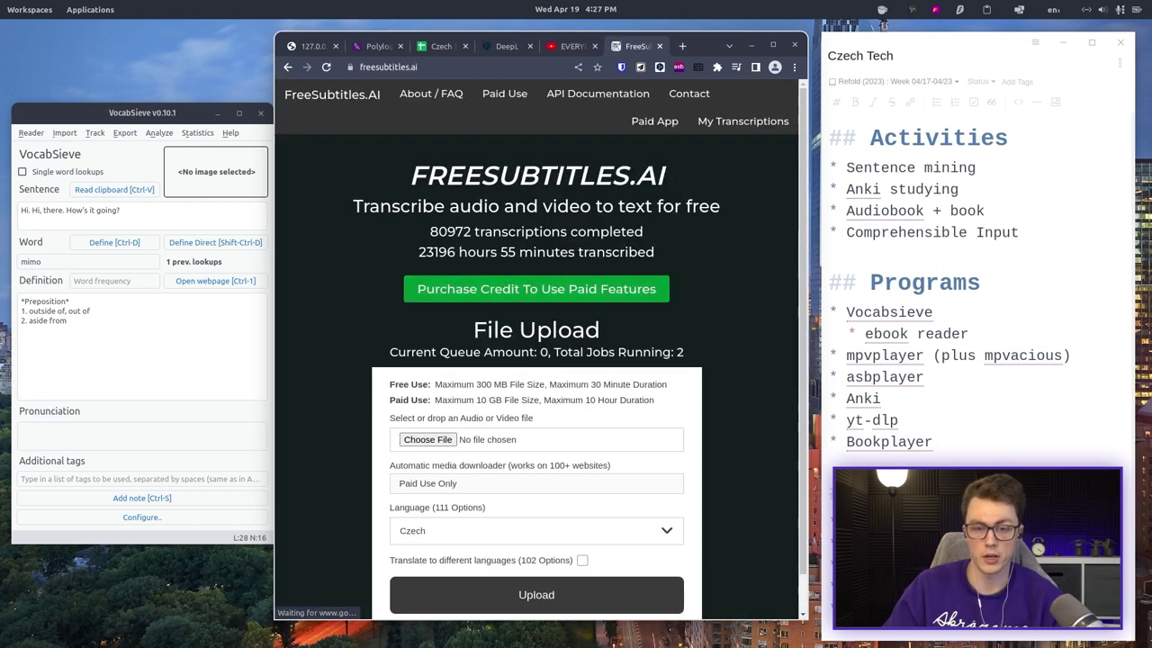
scroll(540, 348, "down", 1)
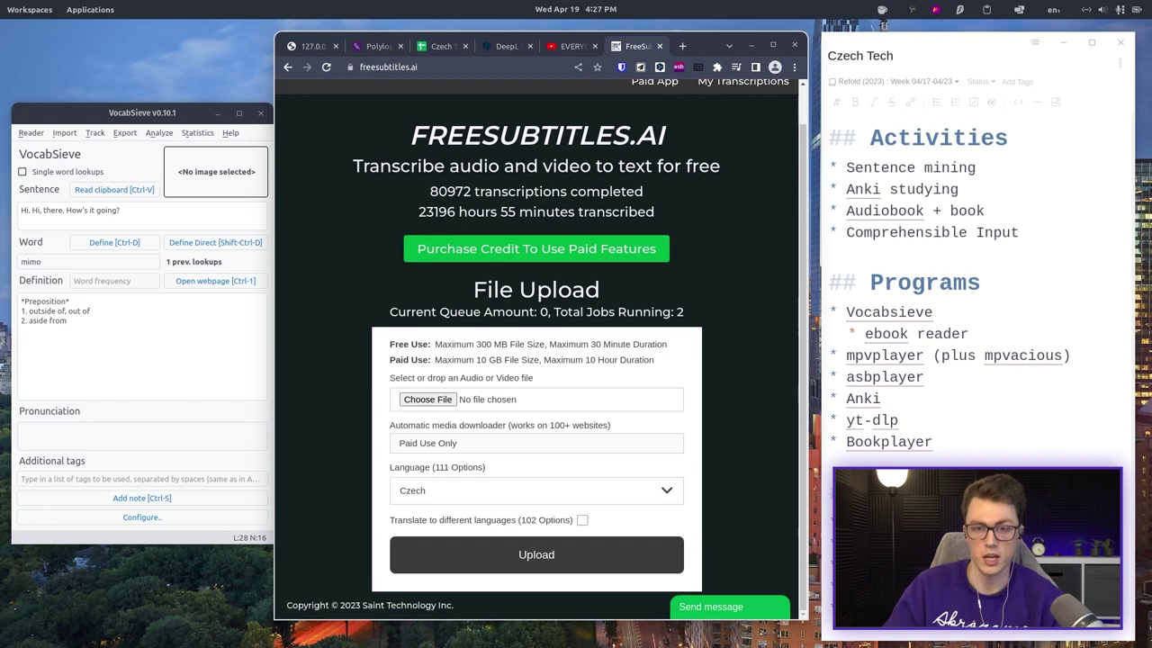
left_click(568, 46)
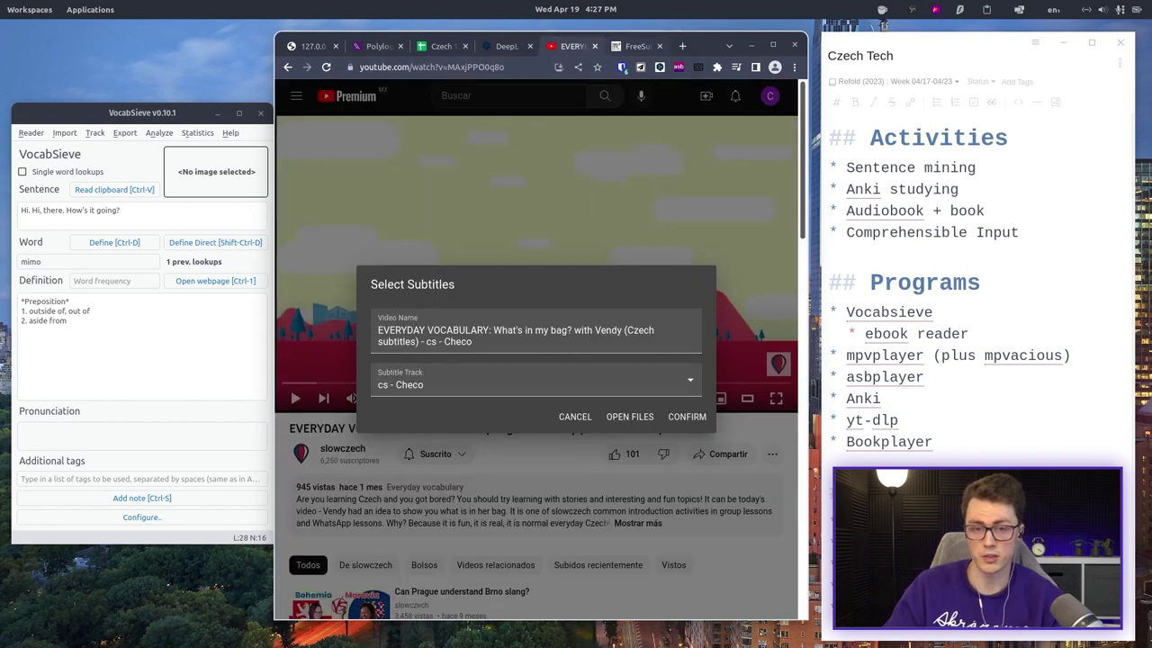
key("ctrl+Tab")
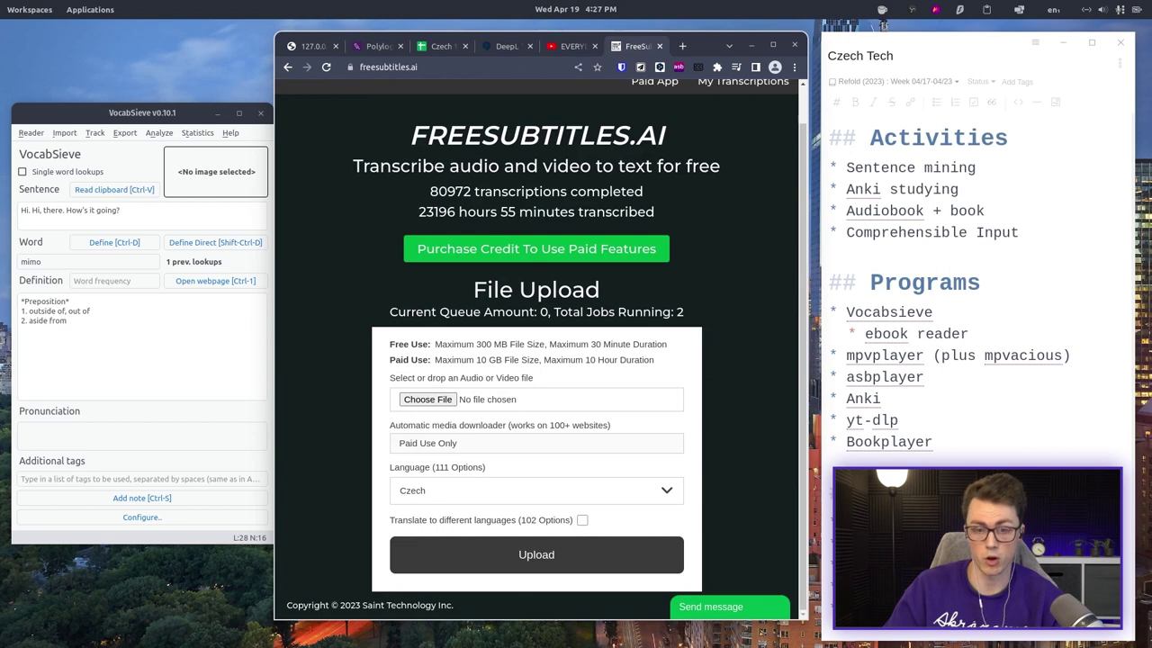
scroll(539, 349, "up", 1)
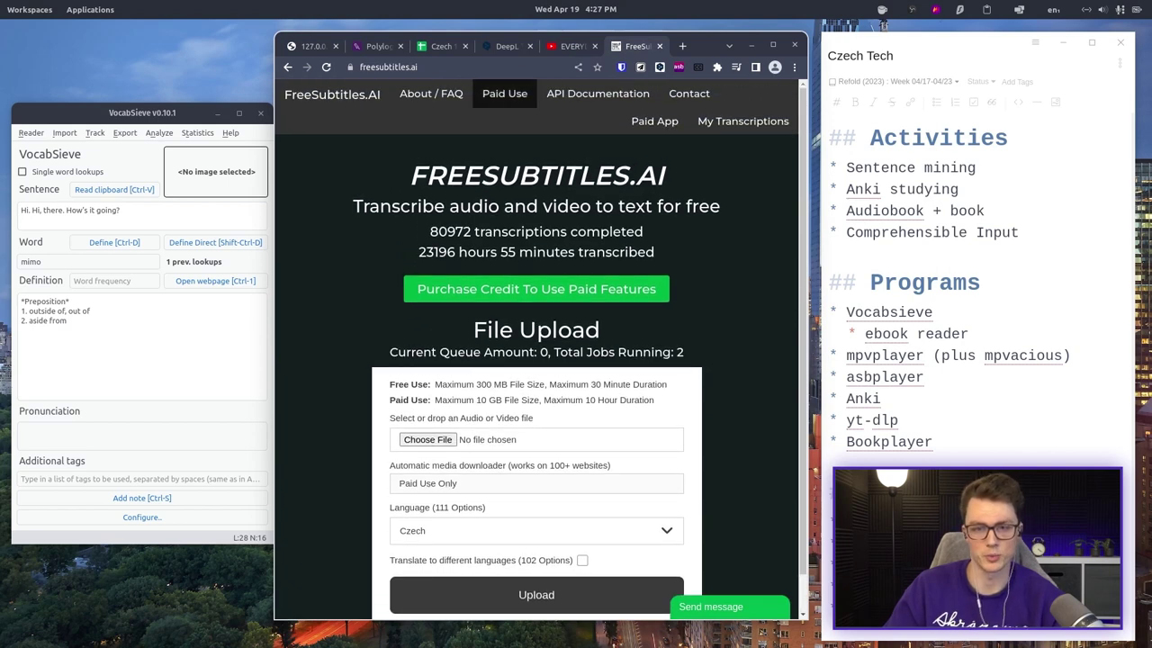
key("ctrl+shift+Tab")
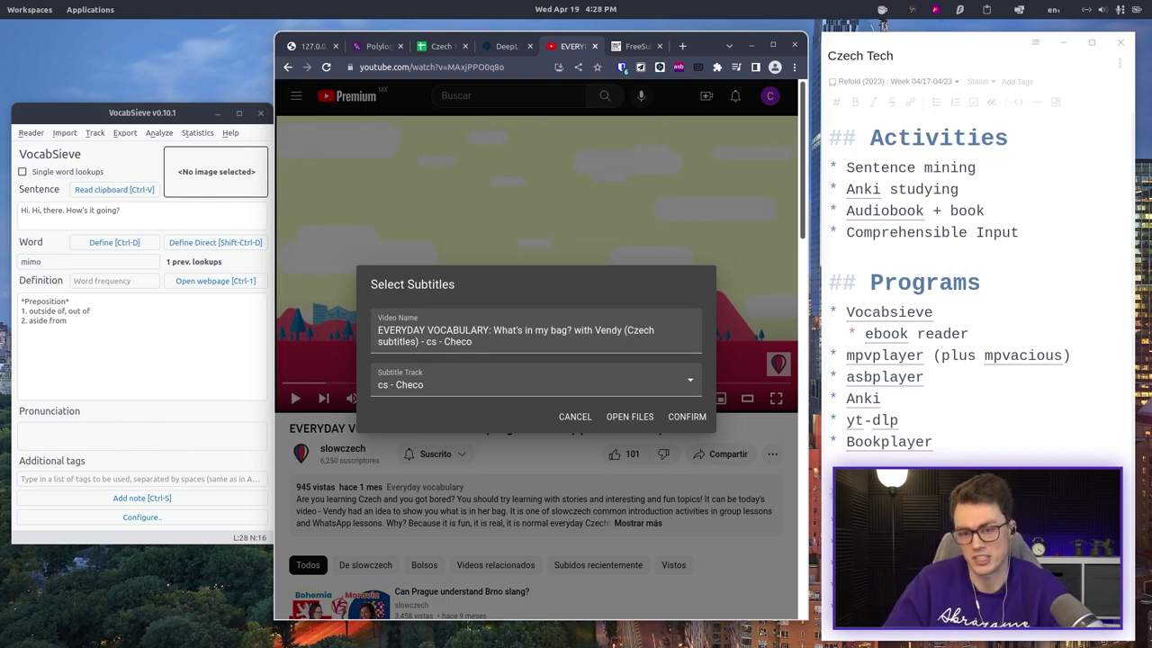
Load the cs subtitles, seek to 0:37, and mine 'S malým batohem…' for batoh in VocabSieve.
left_click(687, 417)
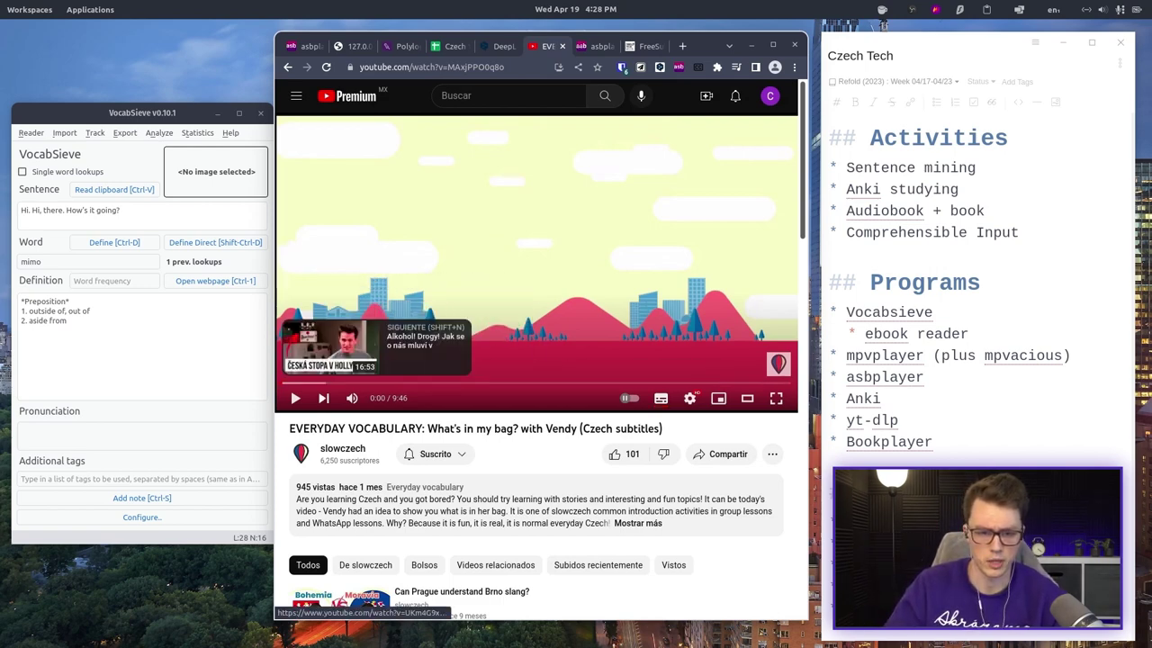
left_click(315, 383)
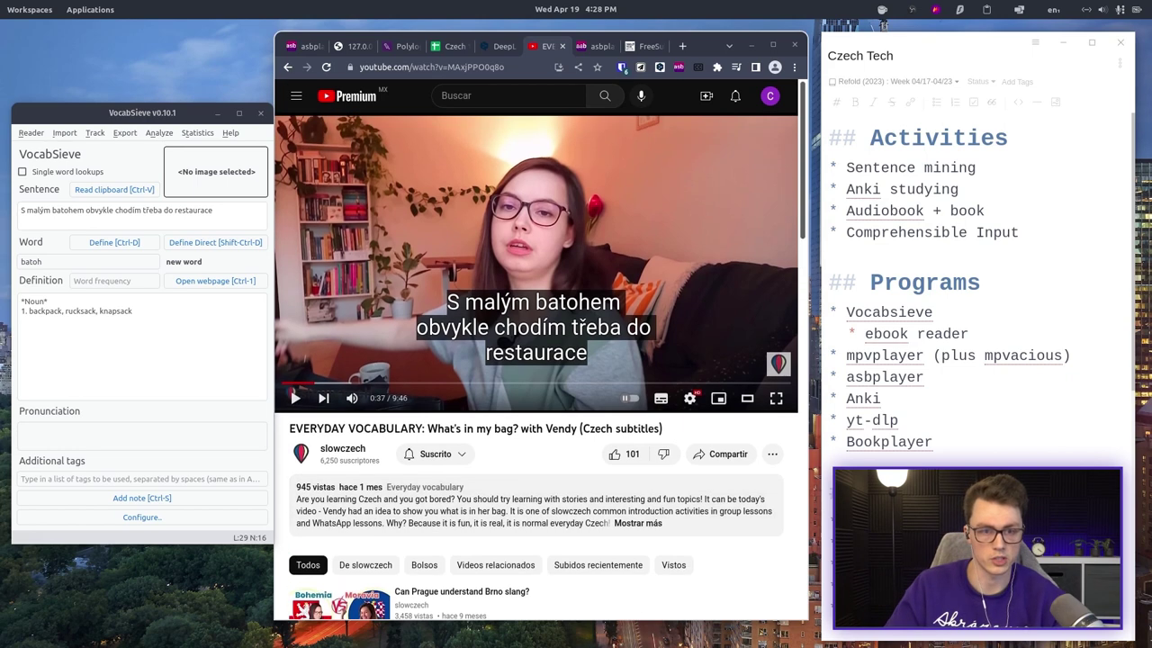
left_click(296, 95)
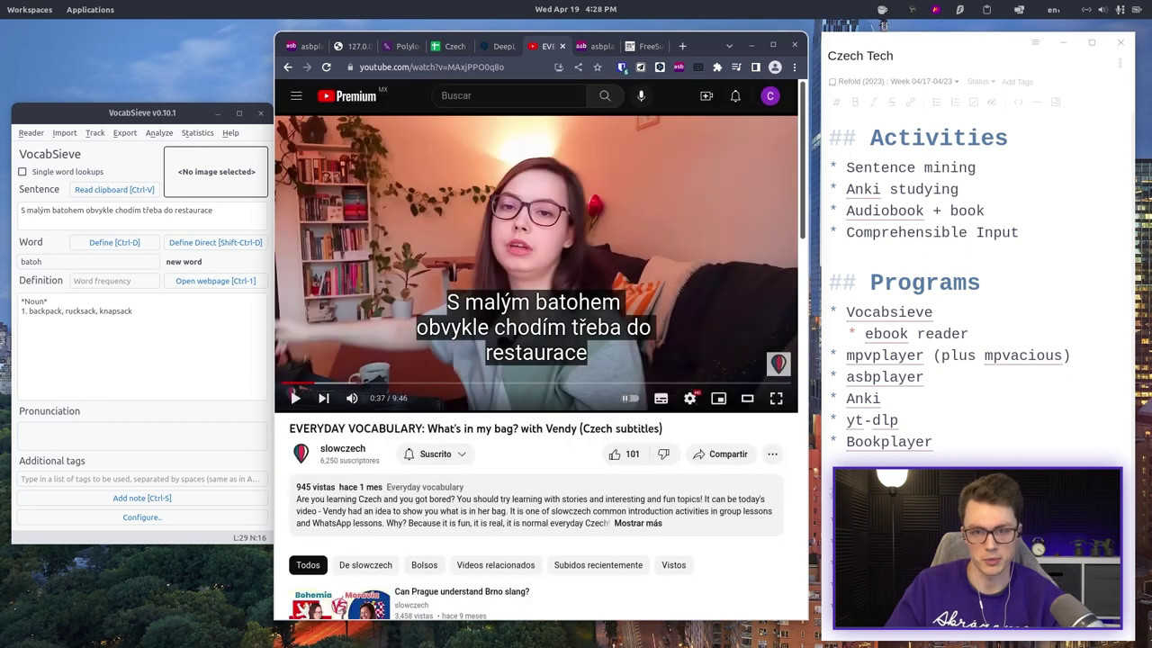
key("ctrl+Tab")
key("ctrl+Tab")
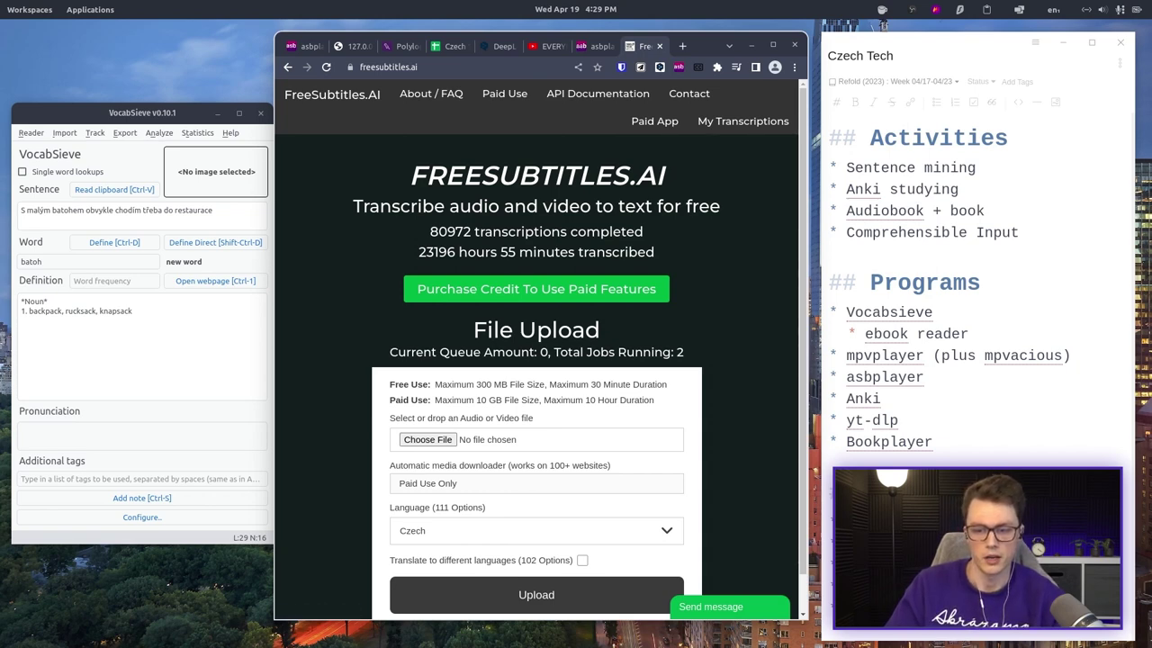
Scroll the notes to Websites and switch to Polylogger's home page with its Czech logs.
scroll(870, 394, "down", 3)
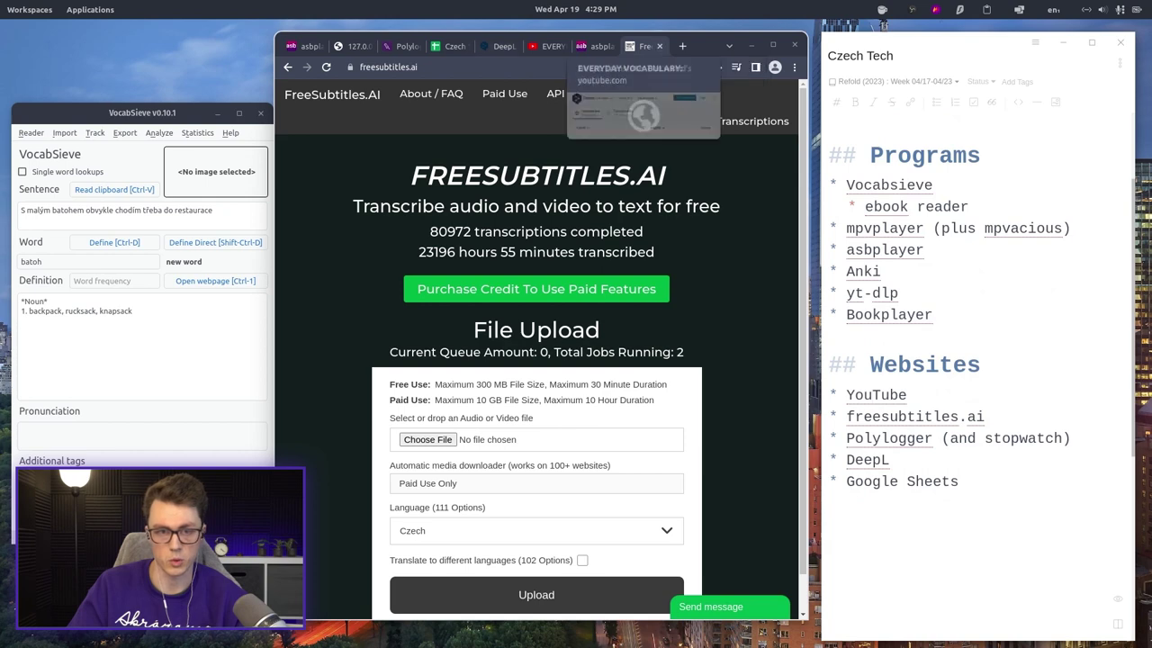
left_click(404, 46)
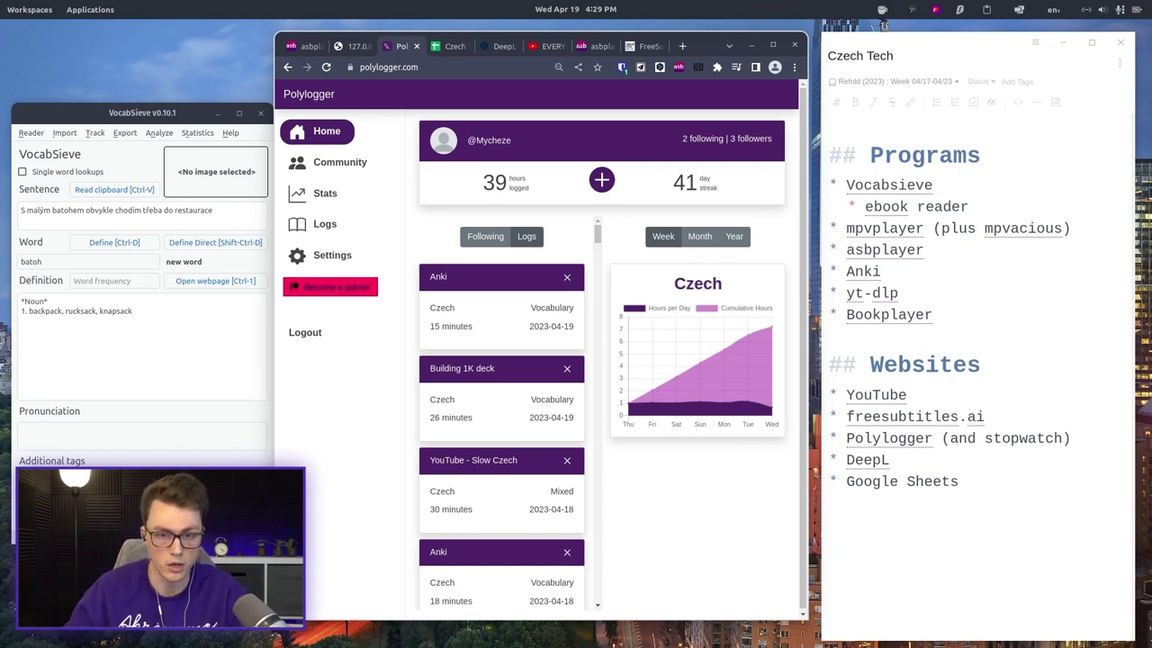
Switch Polylogger's Czech chart to a monthly view and open the Stats page.
scroll(501, 410, "down", 1)
scroll(501, 411, "up", 1)
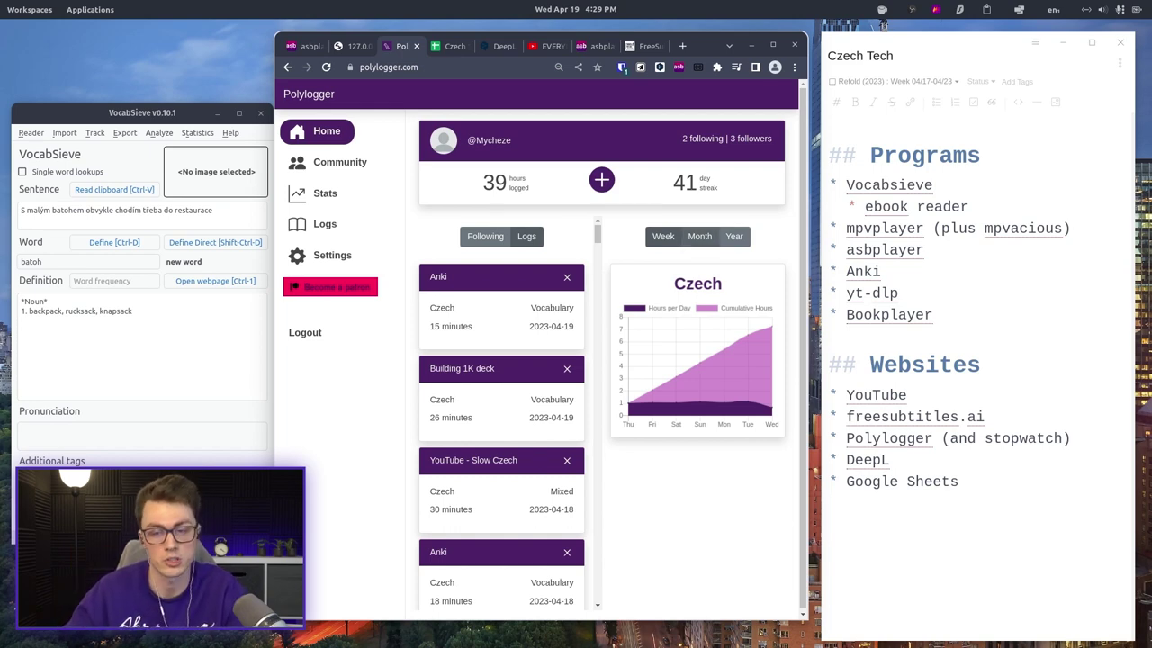
left_click(699, 236)
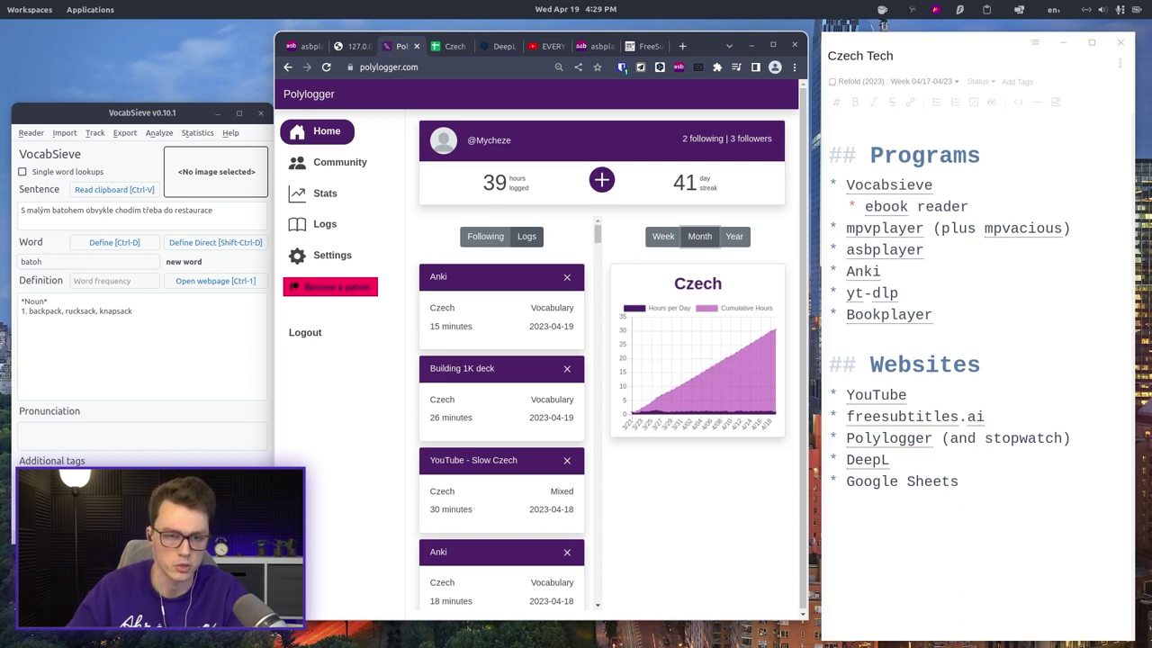
left_click(325, 192)
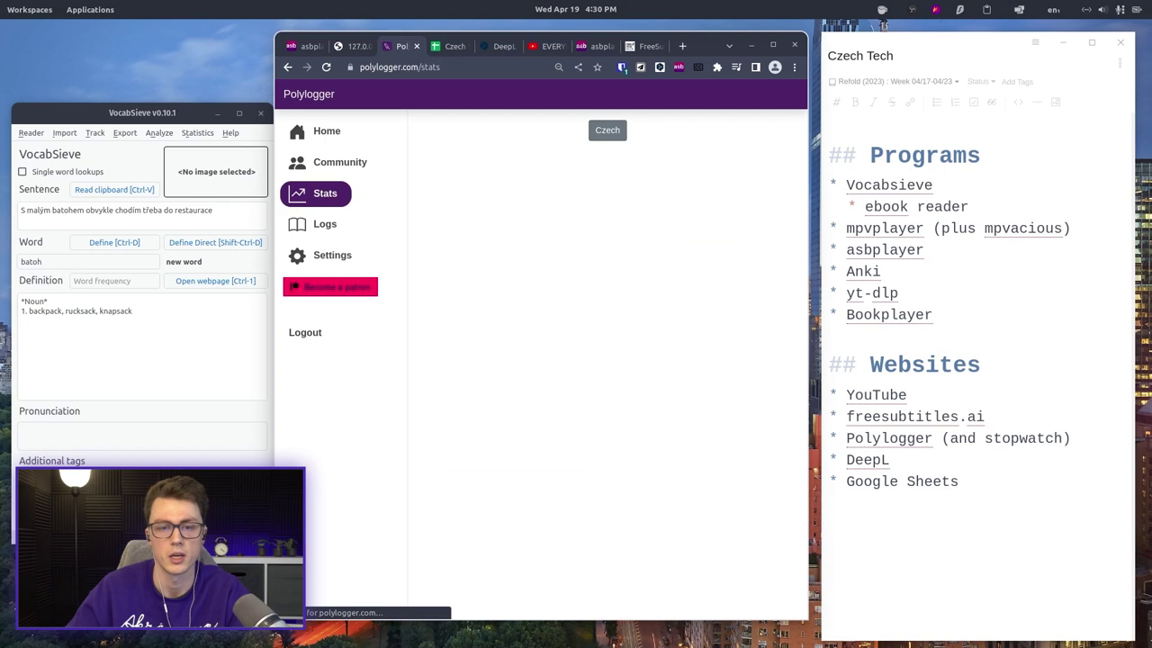